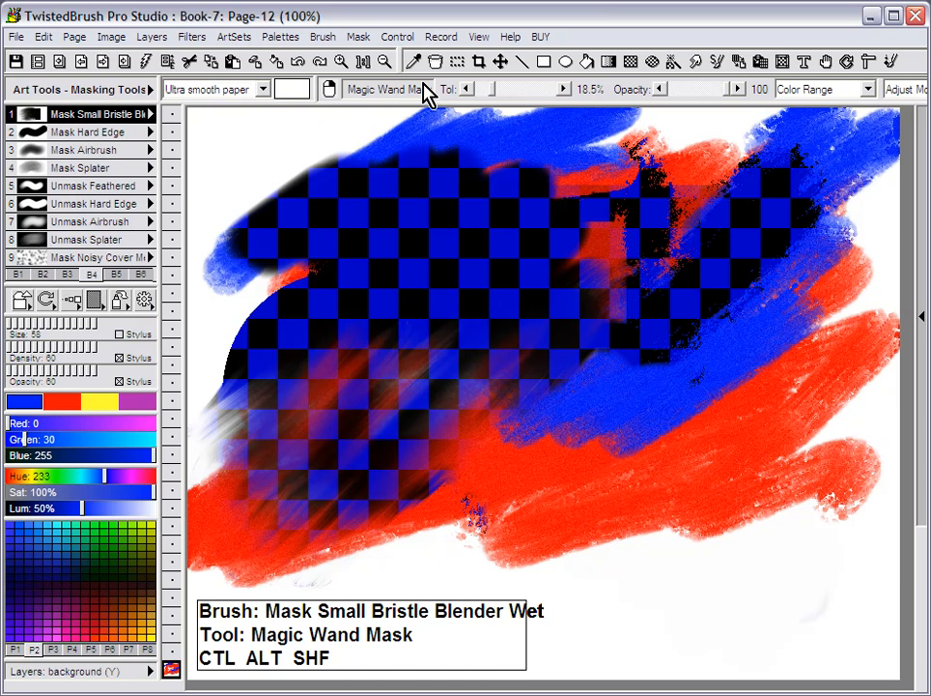
Step: Start a new blank image on the current page and make layer 3 the active layer
click(364, 39)
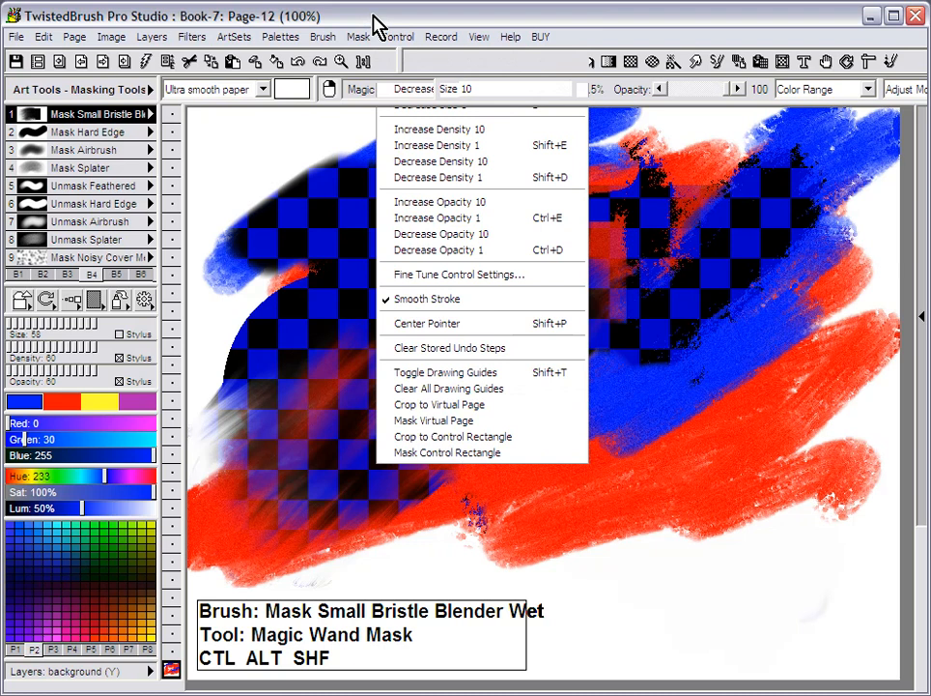
click(374, 16)
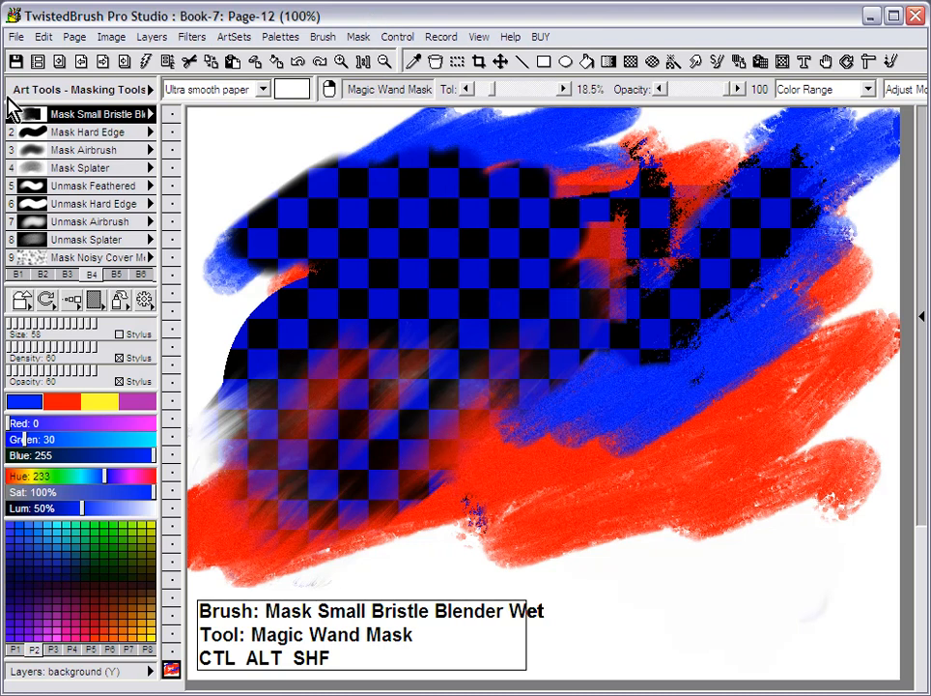
click(16, 37)
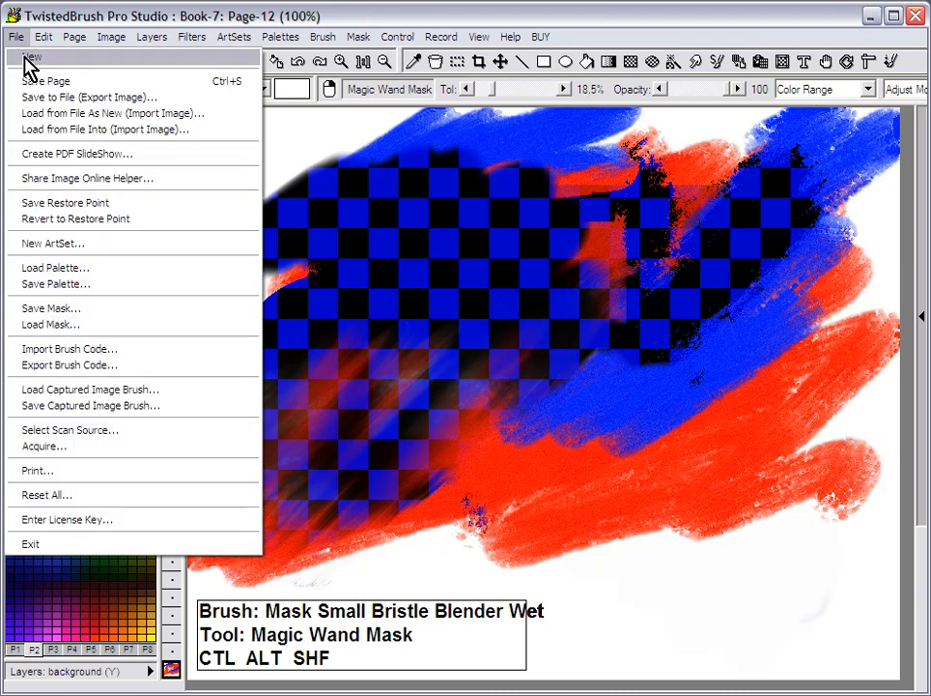
click(27, 60)
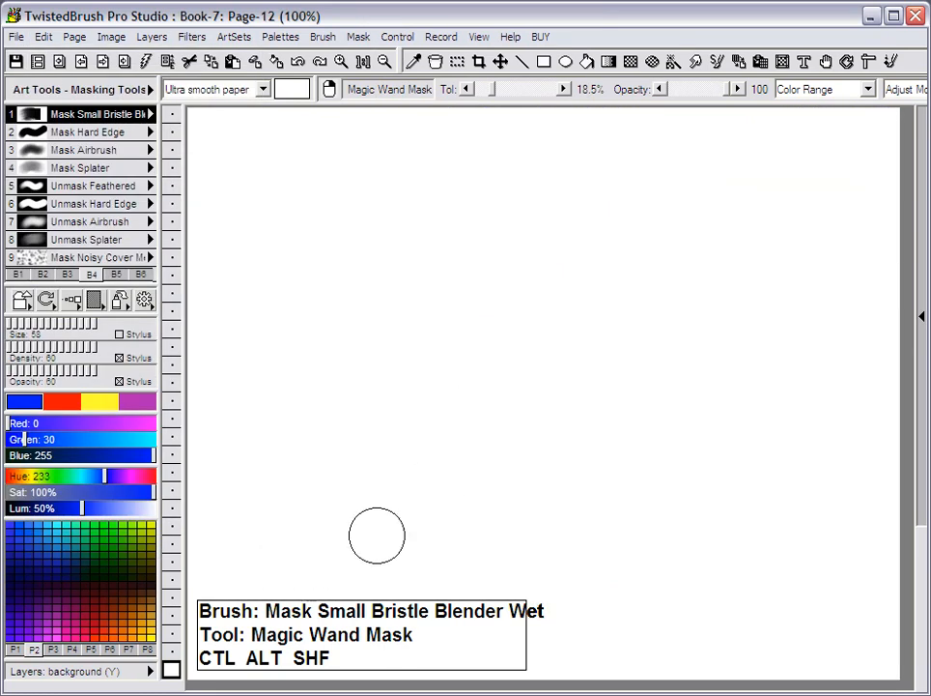
click(171, 637)
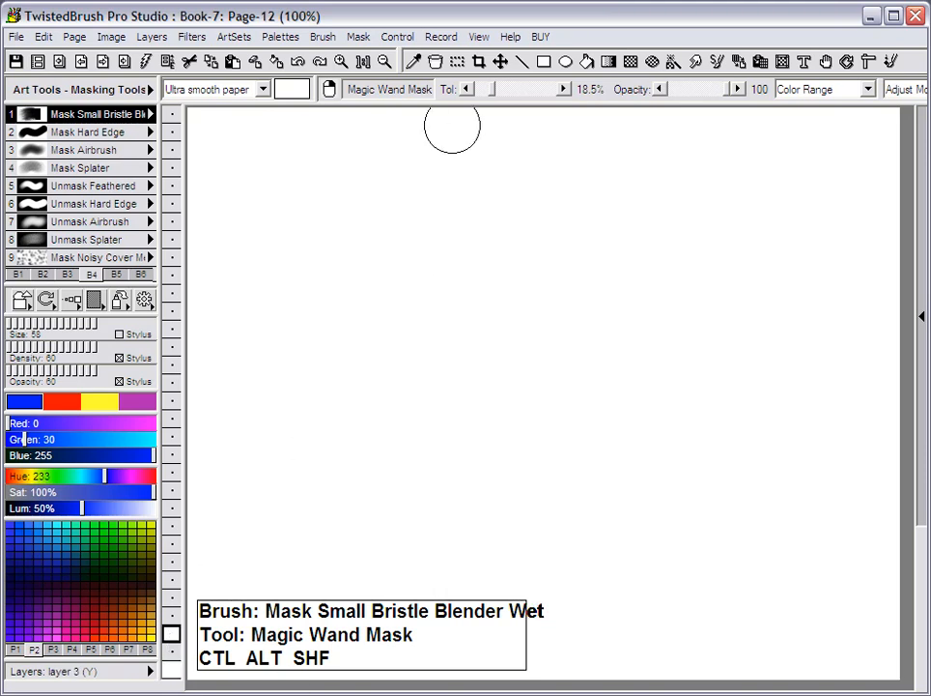
Step: Draw a rectangle mask at 25 opacity across the middle of the blank page
click(357, 37)
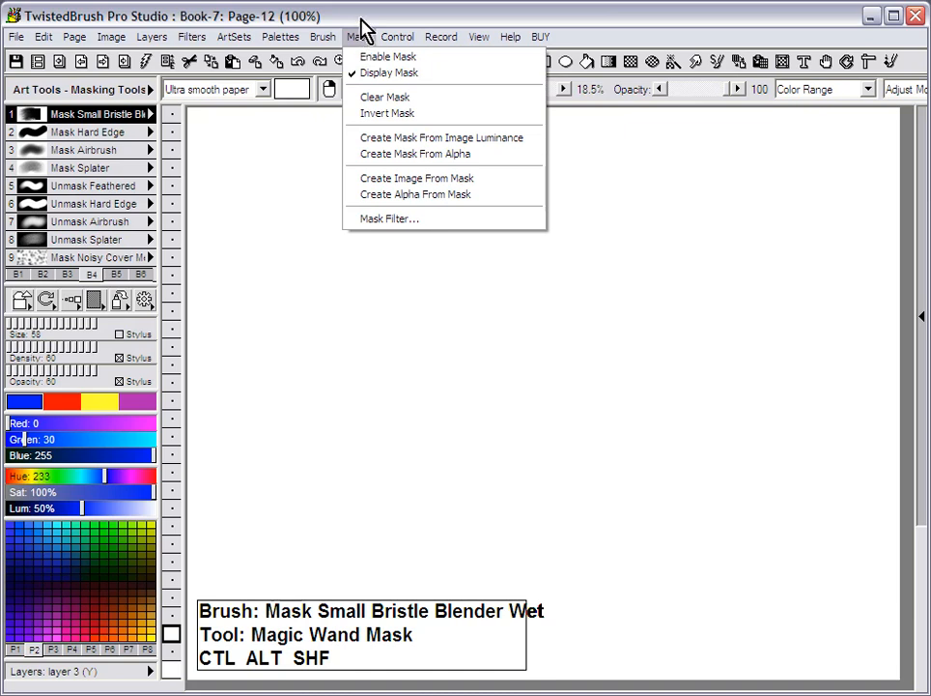
click(366, 29)
click(634, 66)
drag(402, 225, 676, 498)
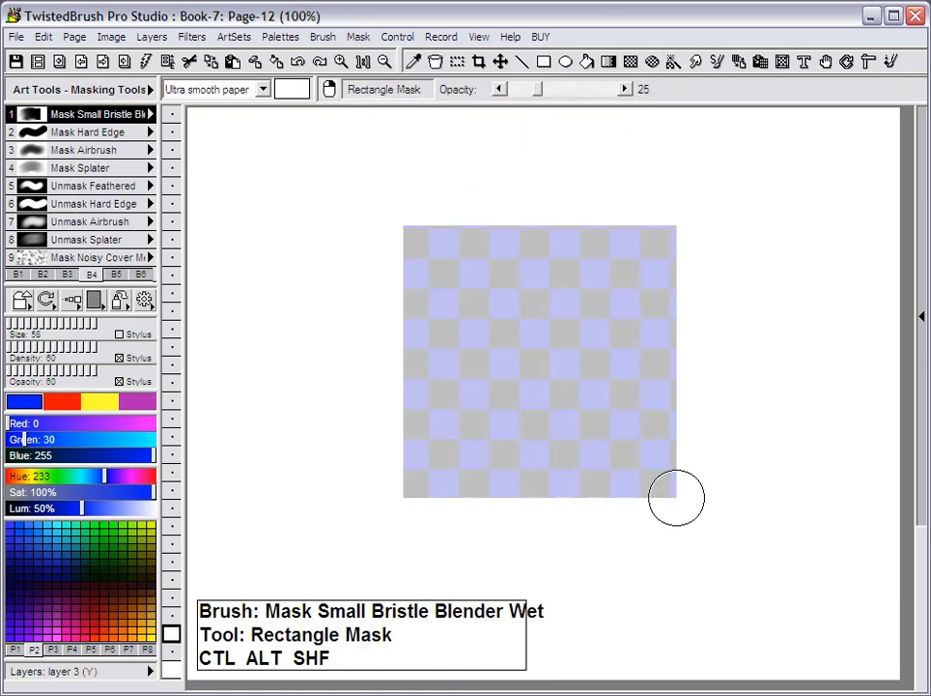
Step: Set the Rectangle Mask opacity to 100 and mask a large central block plus smaller rectangles above it and at its upper-left corner
drag(544, 96, 634, 98)
drag(387, 215, 685, 504)
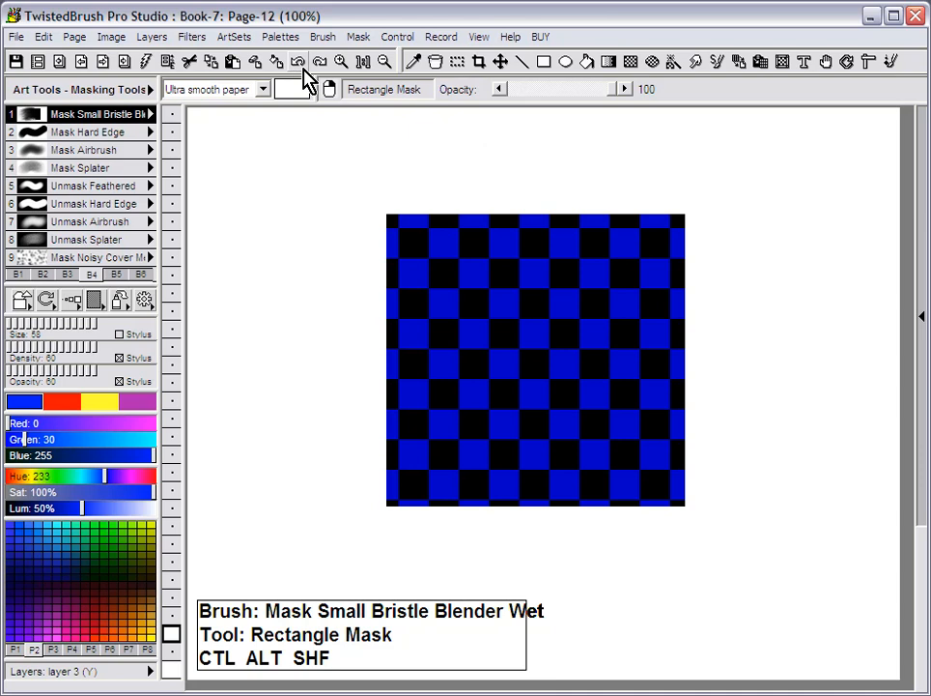
drag(452, 160, 612, 213)
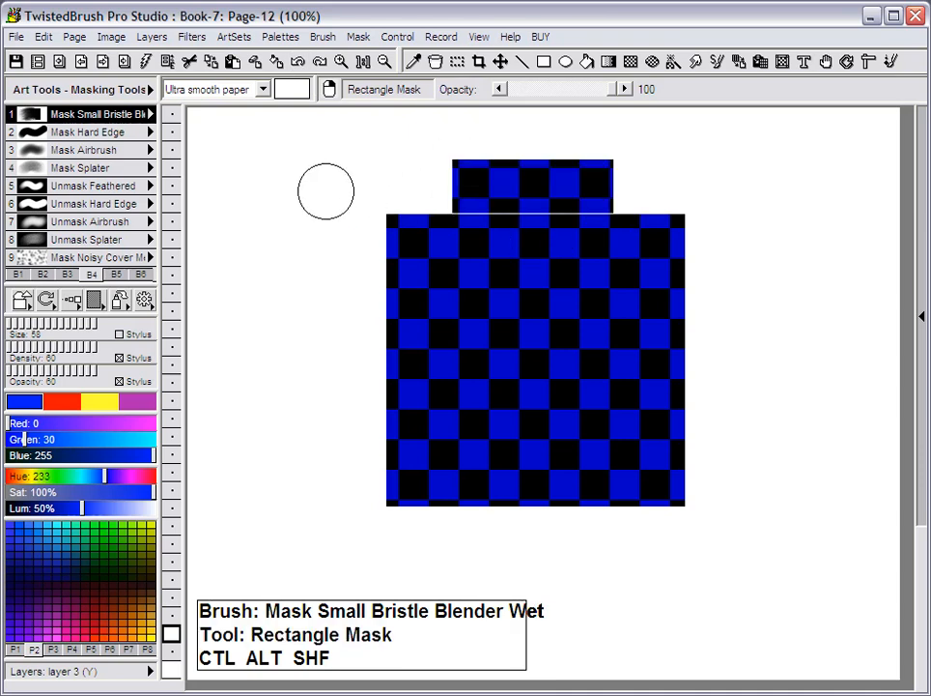
drag(327, 192, 426, 322)
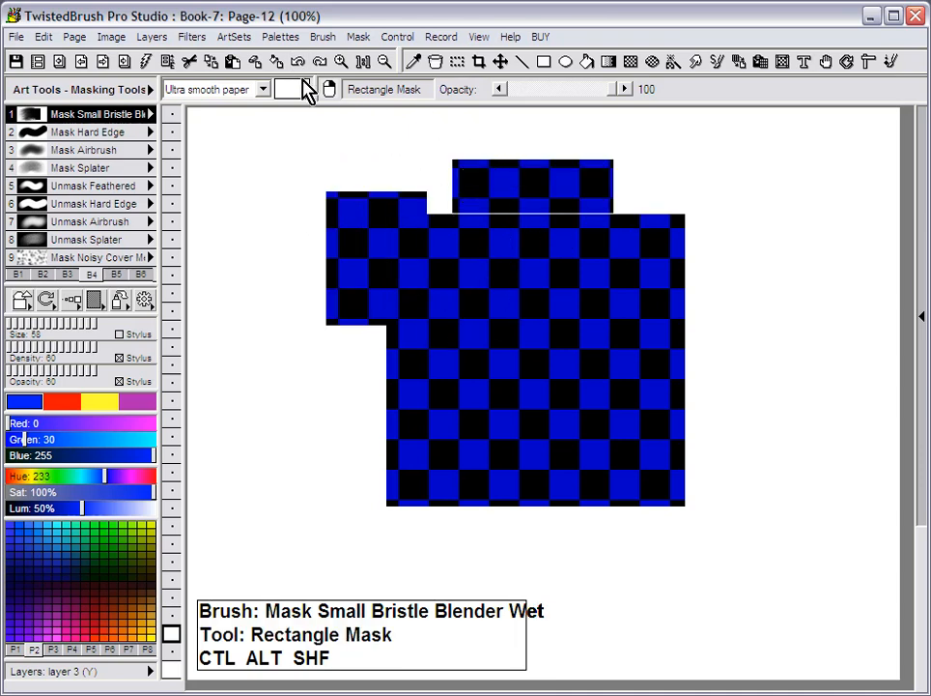
Step: Undo the three full-opacity mask rectangles and redo them all
click(300, 63)
click(299, 63)
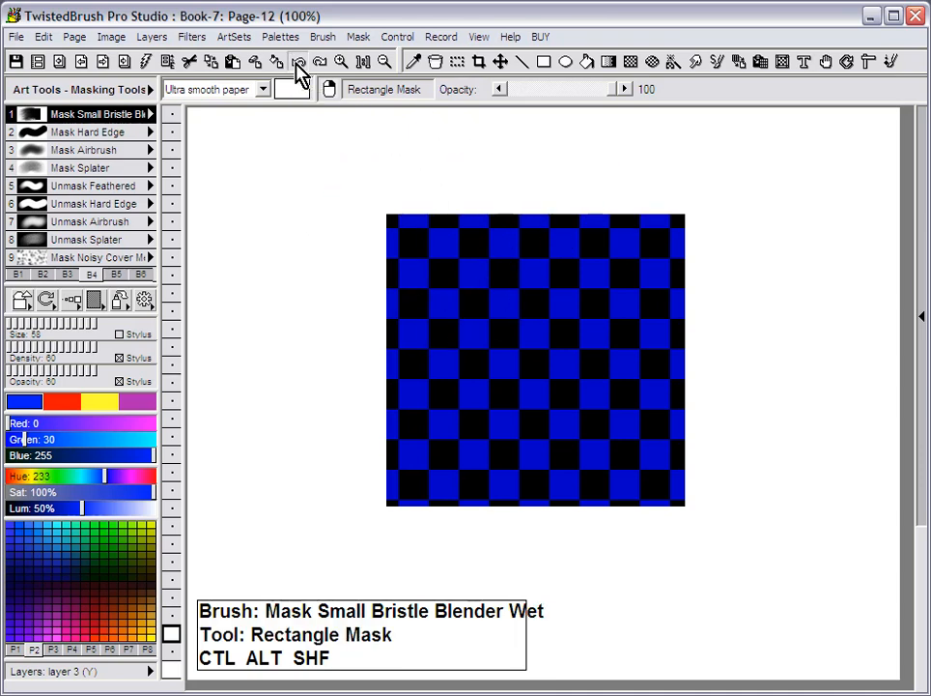
click(300, 64)
click(326, 68)
click(327, 69)
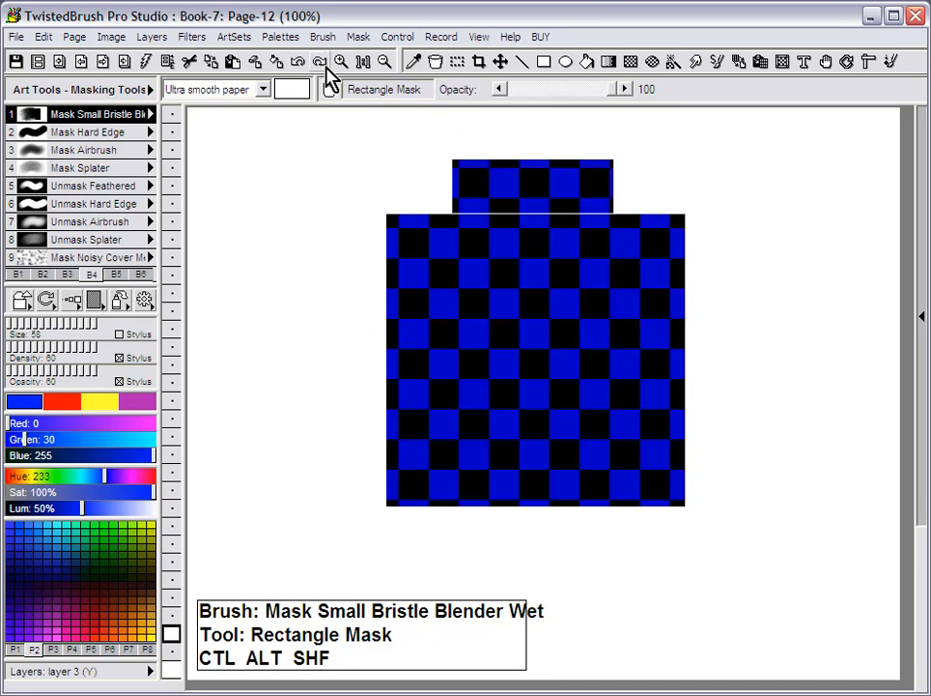
click(327, 68)
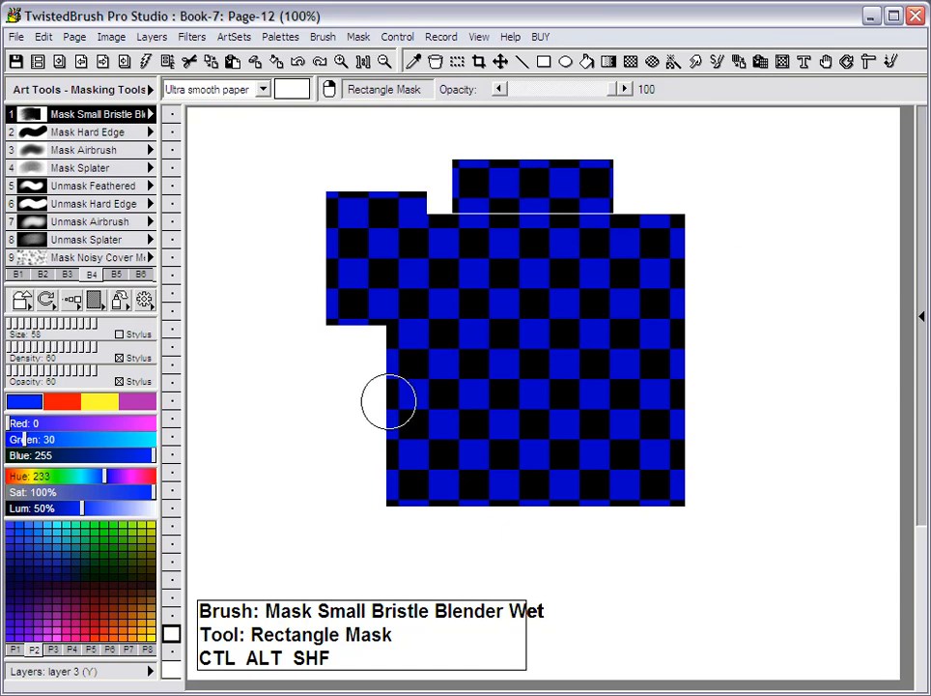
Step: Open the filter dialog for the mask, move it clear of the shape, and preview Gaussian Blur on the mask
click(360, 40)
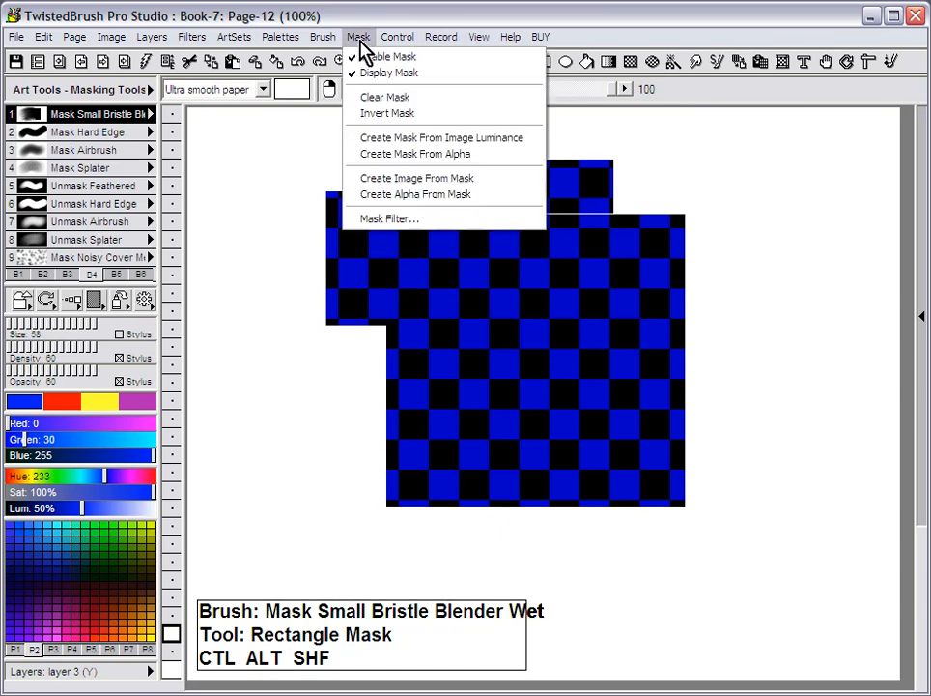
click(405, 222)
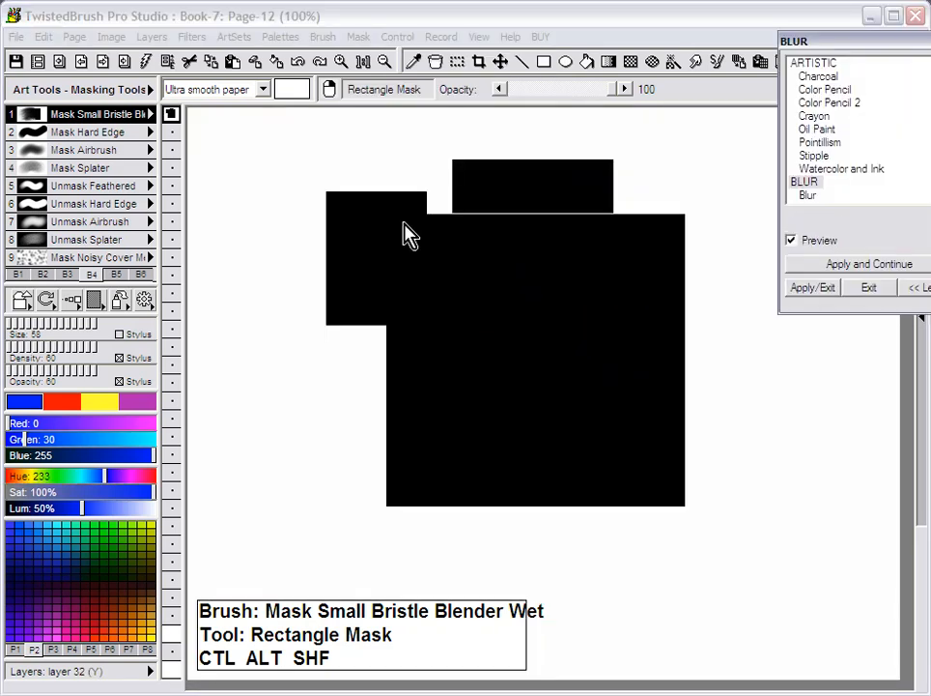
drag(836, 43, 592, 323)
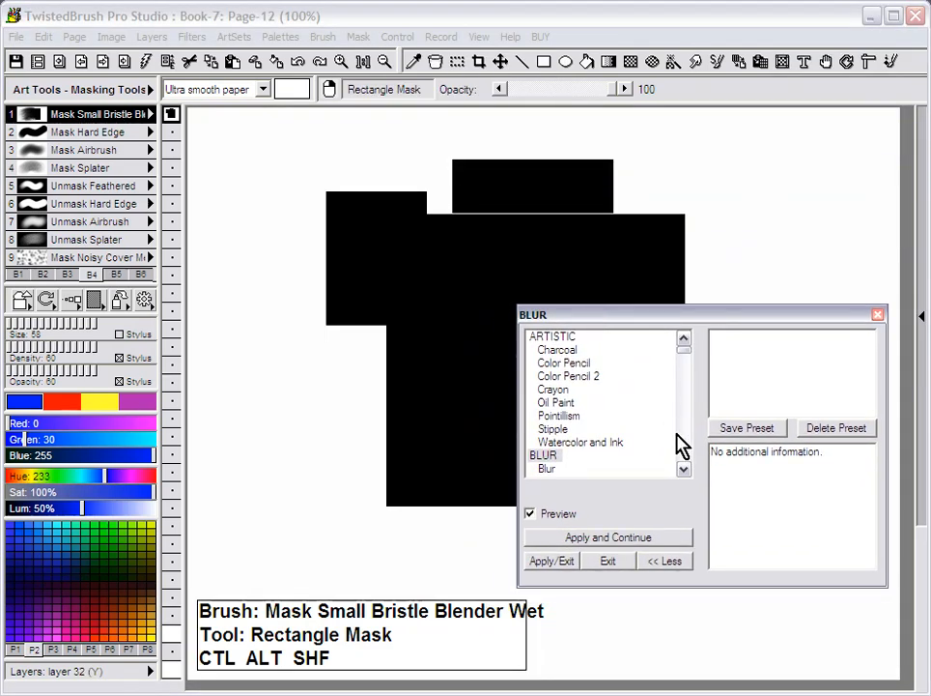
mouse_move(683, 348)
mouse_down()
mouse_move(680, 456)
mouse_move(688, 346)
mouse_move(691, 357)
mouse_up()
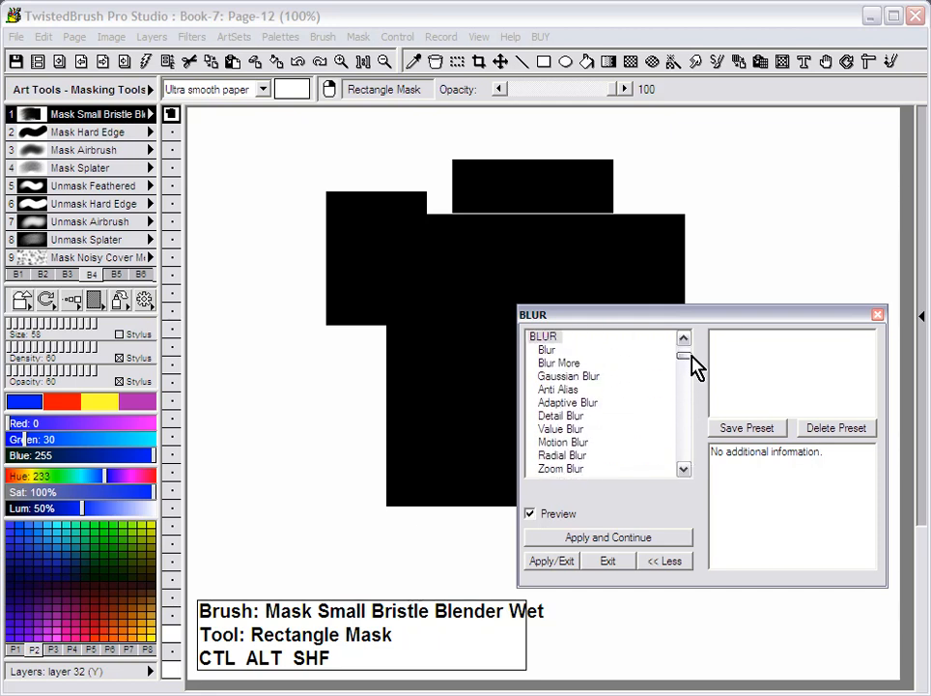
click(572, 378)
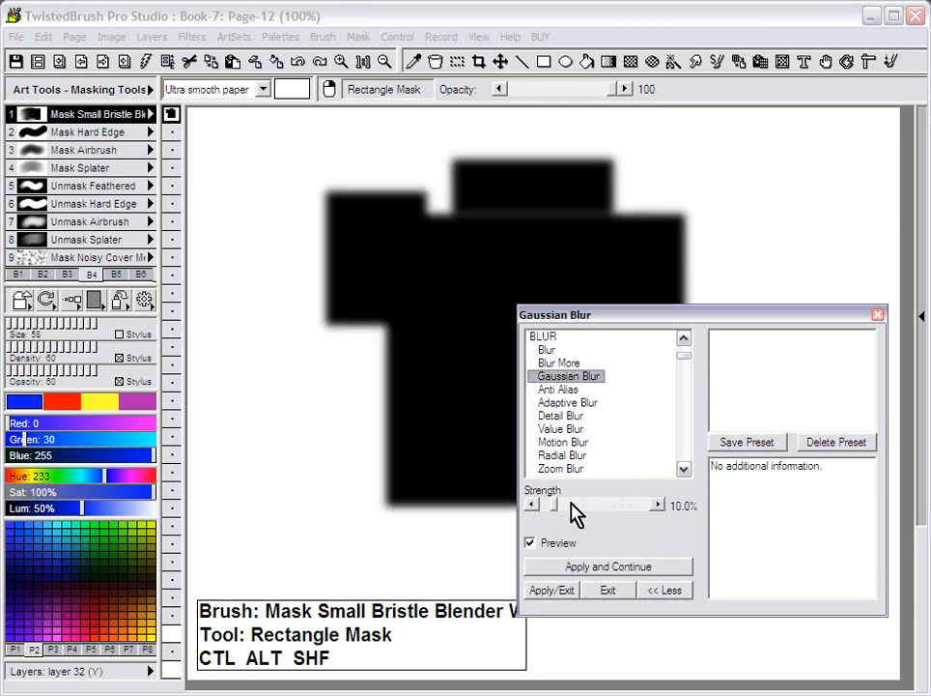
Step: Apply the Marble distort filter to the mask with an Amount of 2.8%
drag(693, 355, 685, 384)
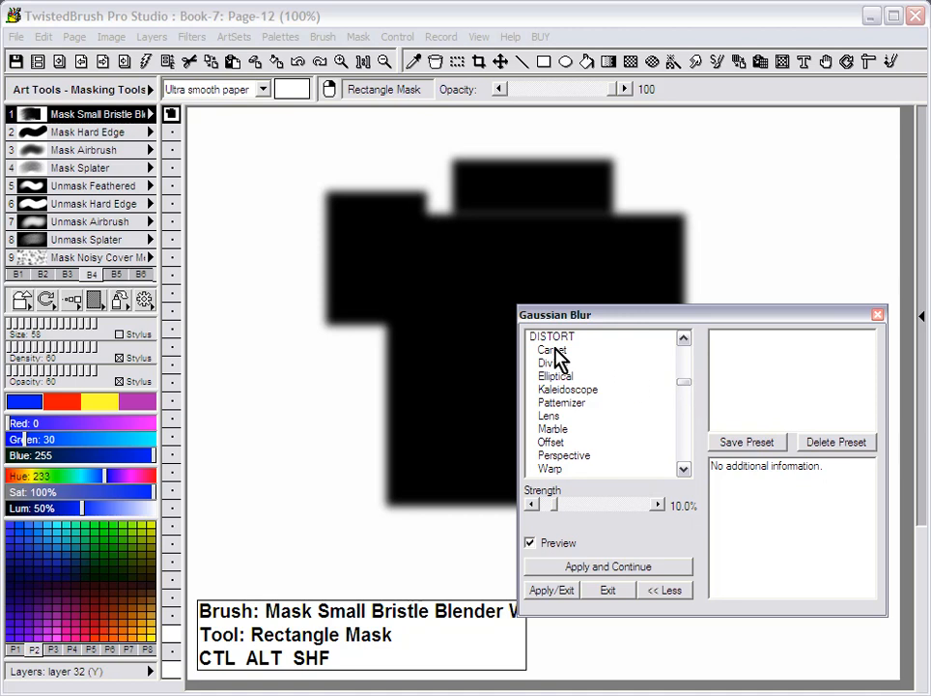
click(559, 428)
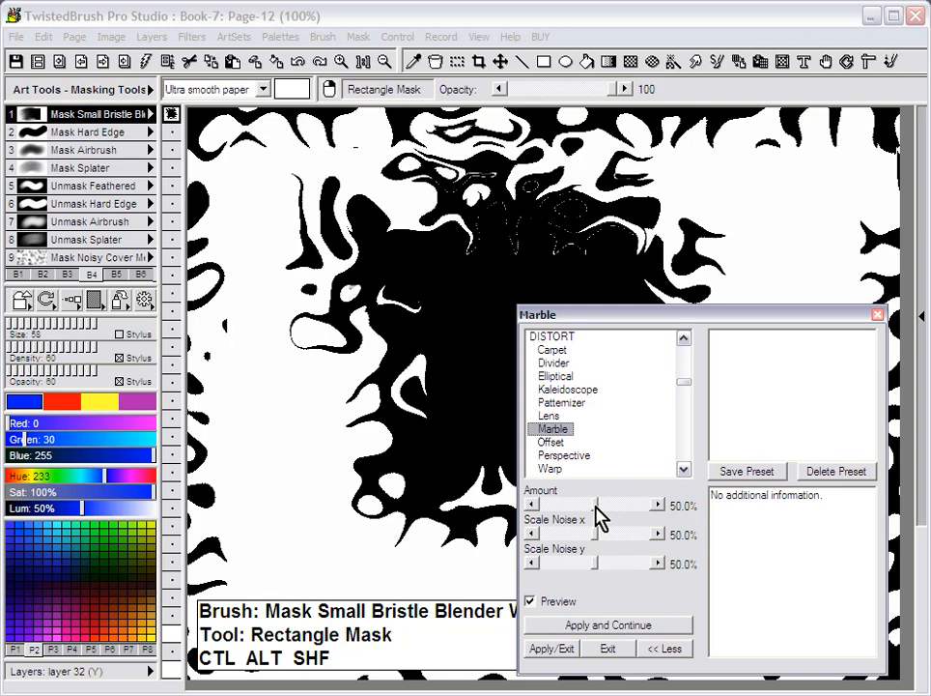
drag(596, 508, 551, 514)
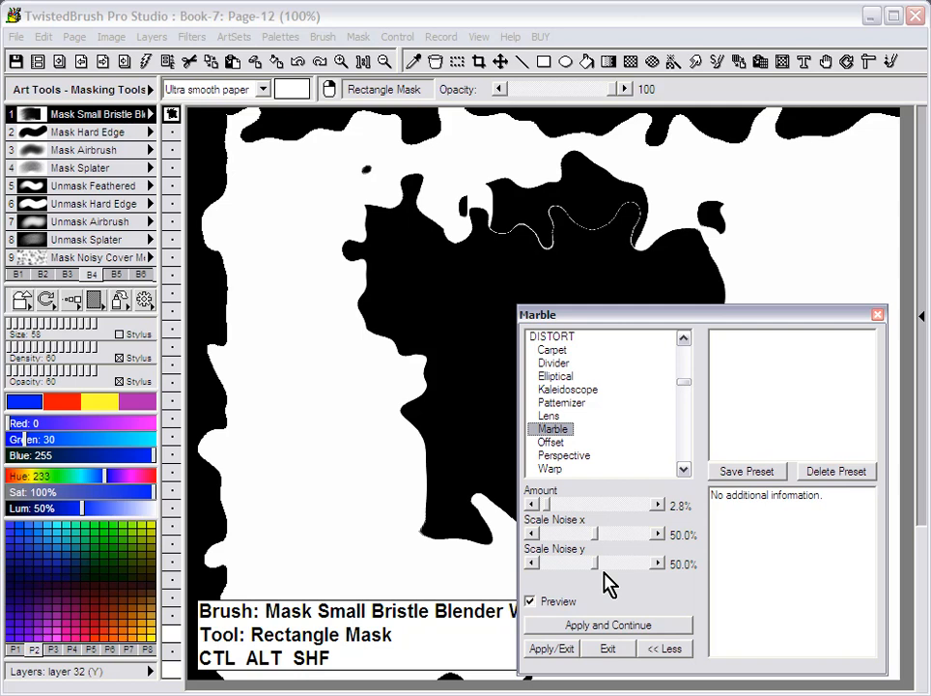
click(554, 648)
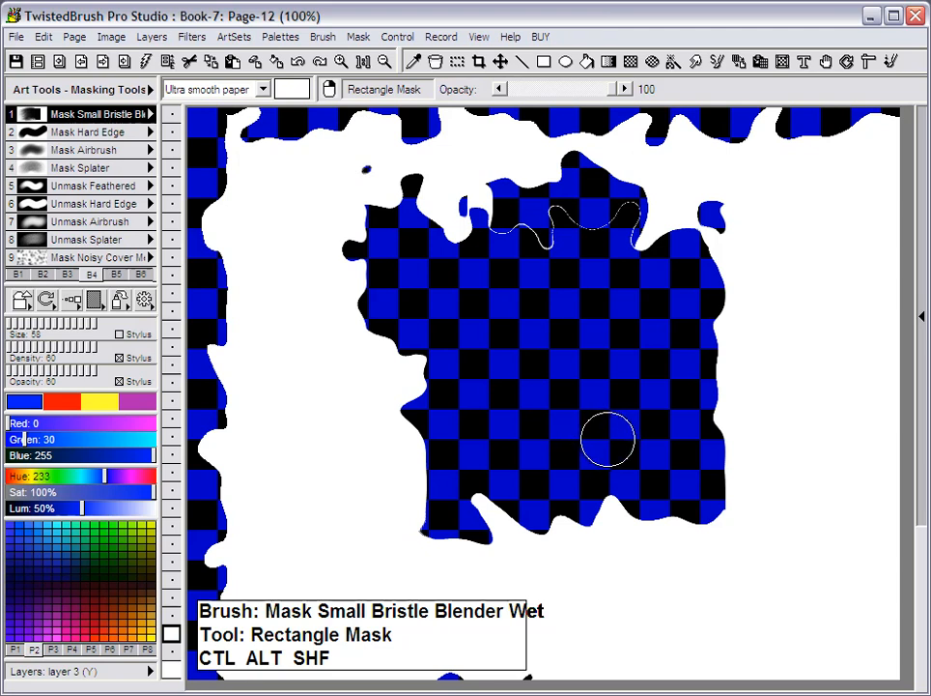
Step: Paint blue Soft Pastel 2 strokes across the upper part of the page, over the masked and unmasked areas
click(19, 274)
mouse_move(396, 178)
mouse_down()
mouse_move(312, 314)
mouse_move(383, 235)
mouse_move(454, 190)
mouse_move(429, 168)
mouse_move(532, 176)
mouse_move(646, 259)
mouse_move(750, 376)
mouse_up()
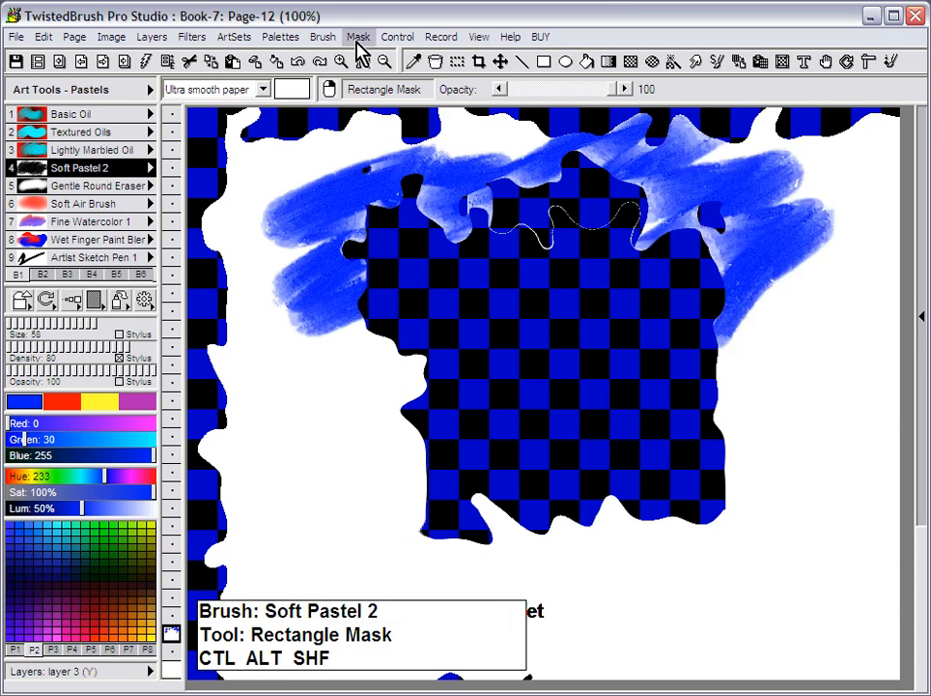
click(358, 37)
click(356, 34)
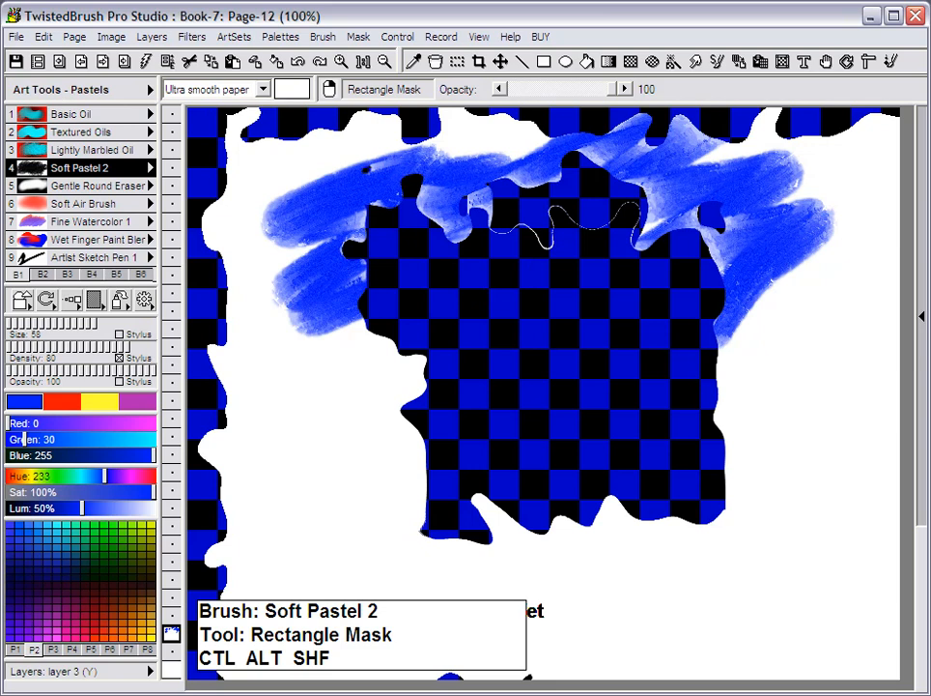
Step: Turn off the opaque mask display in the preferences and change the black mask display colour to red
click(44, 39)
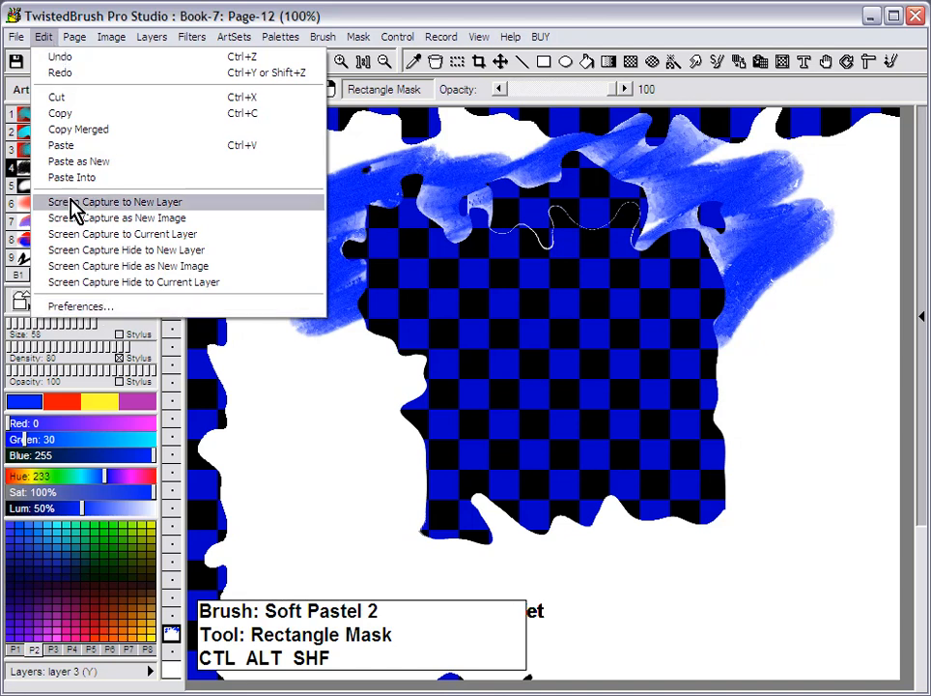
click(114, 315)
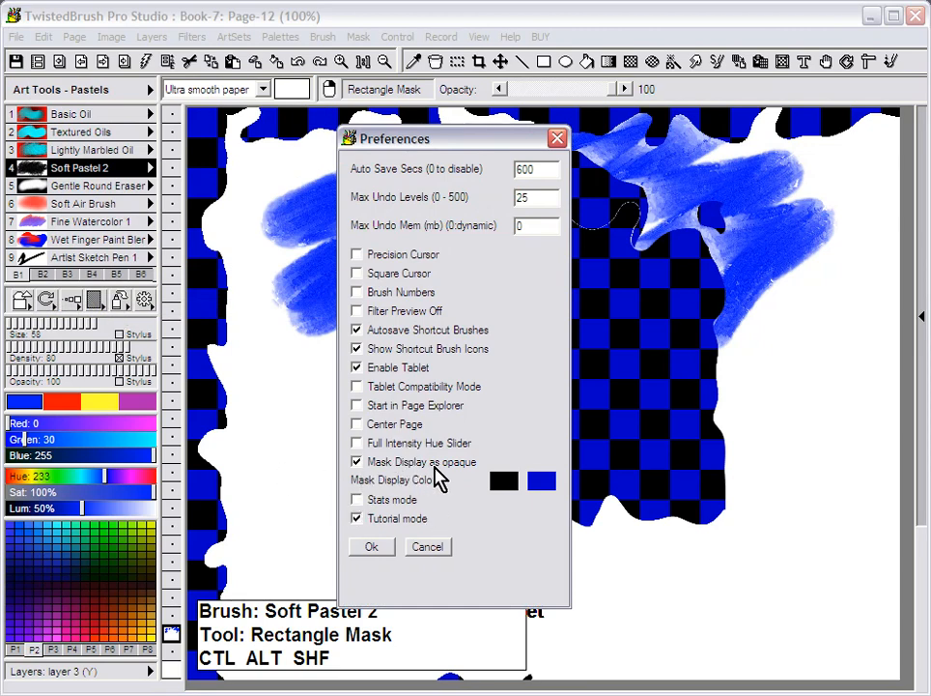
click(364, 464)
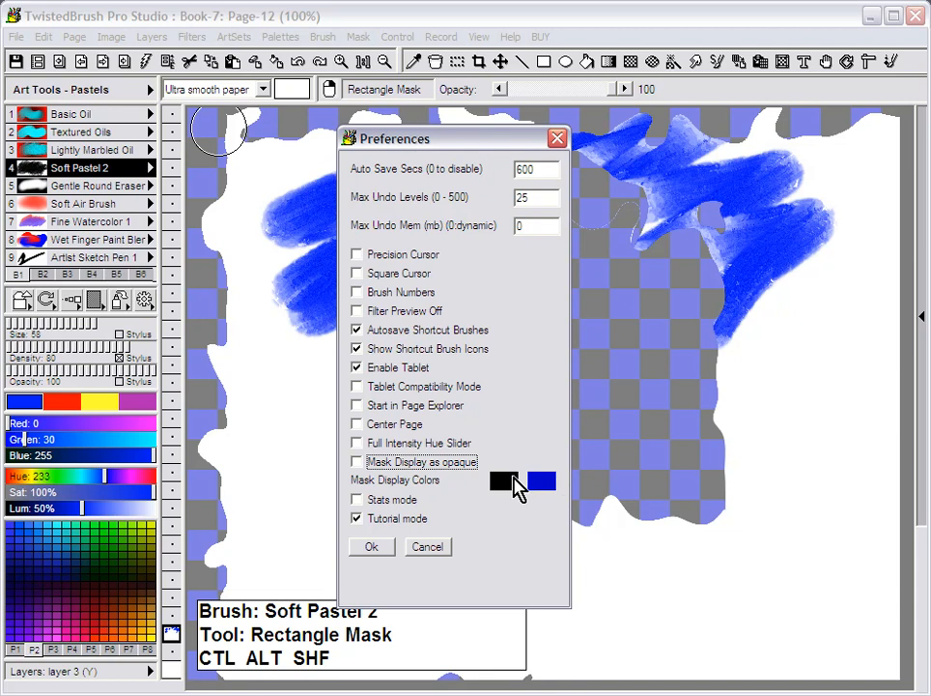
click(512, 483)
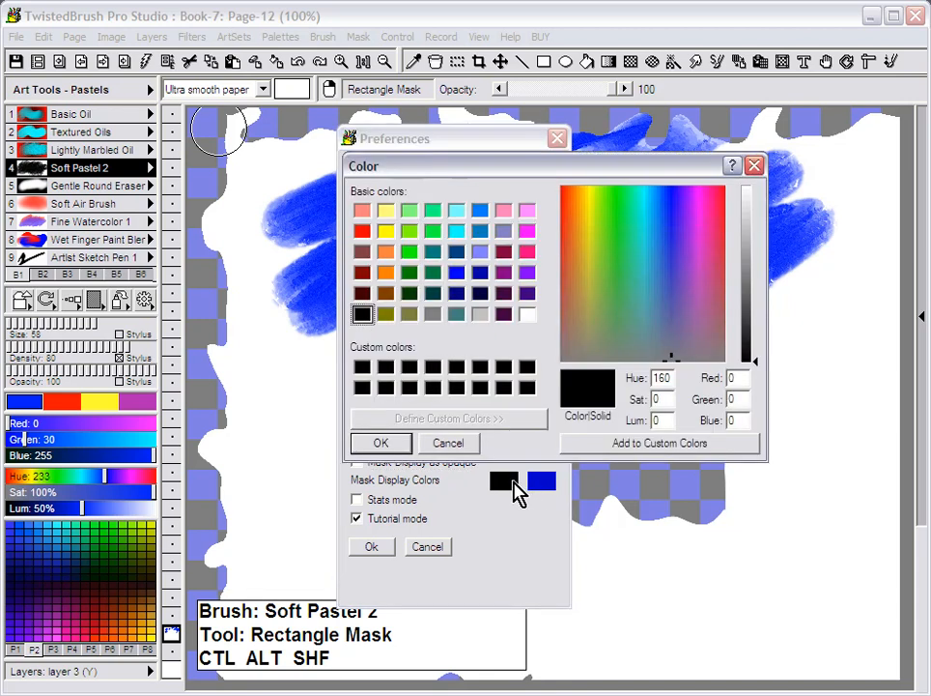
click(363, 233)
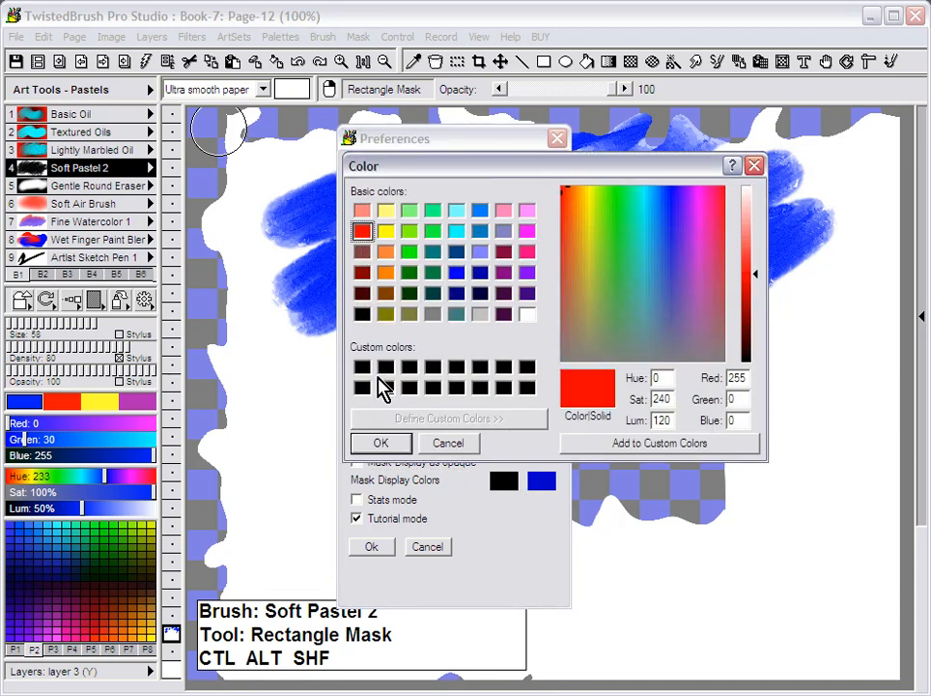
click(397, 442)
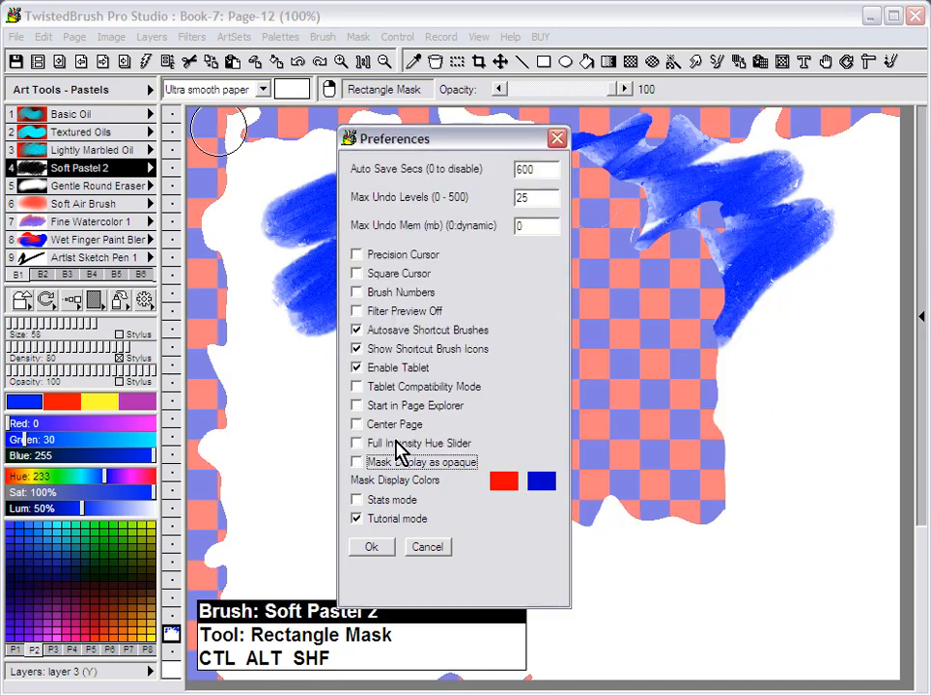
click(384, 547)
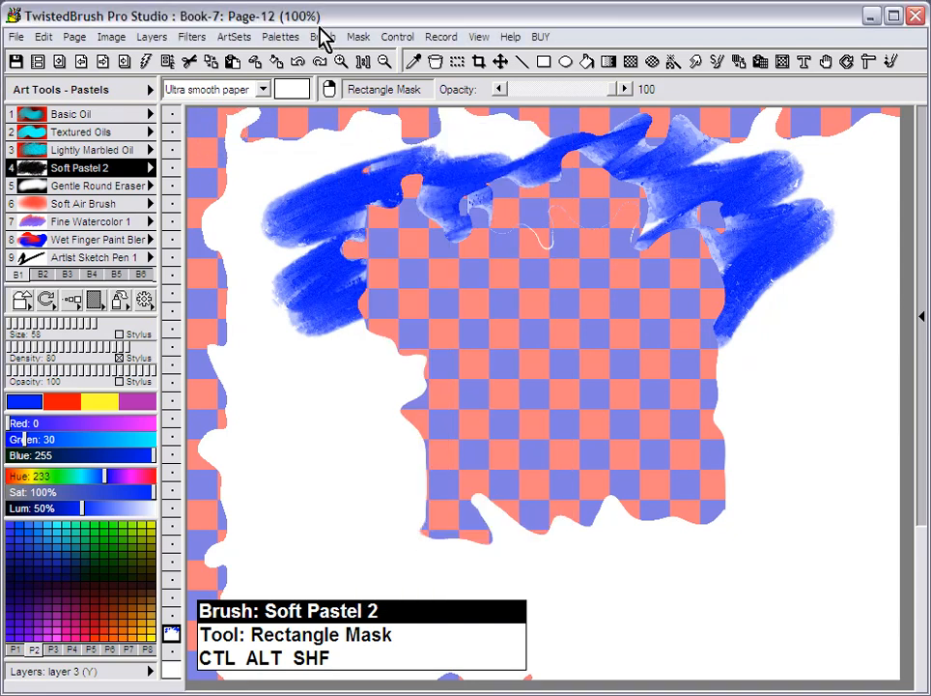
Step: Disable the mask and paint yellow pastel strokes across the middle of the page
click(358, 36)
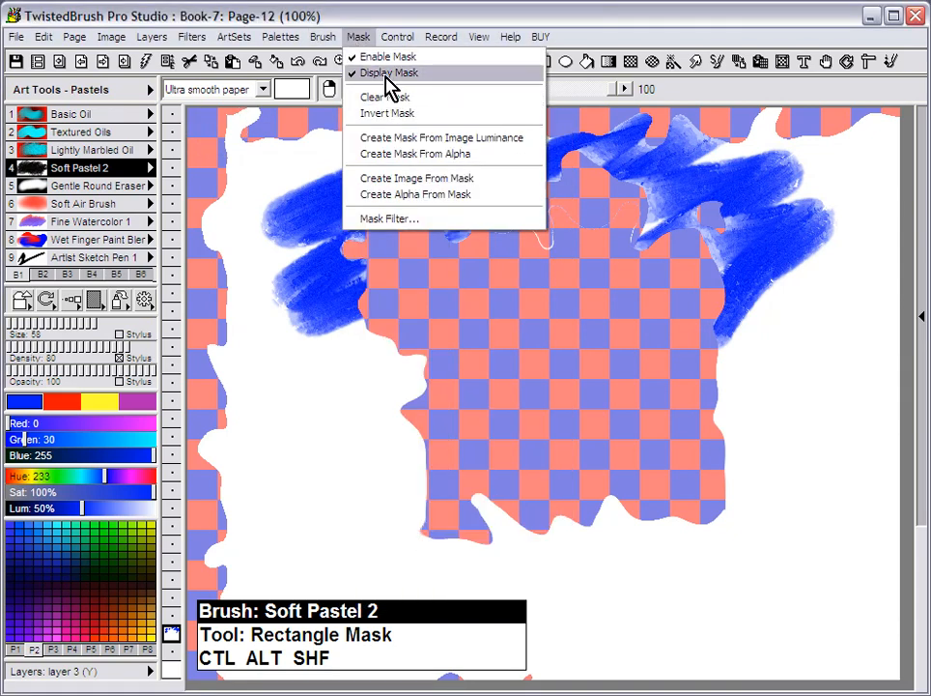
click(378, 57)
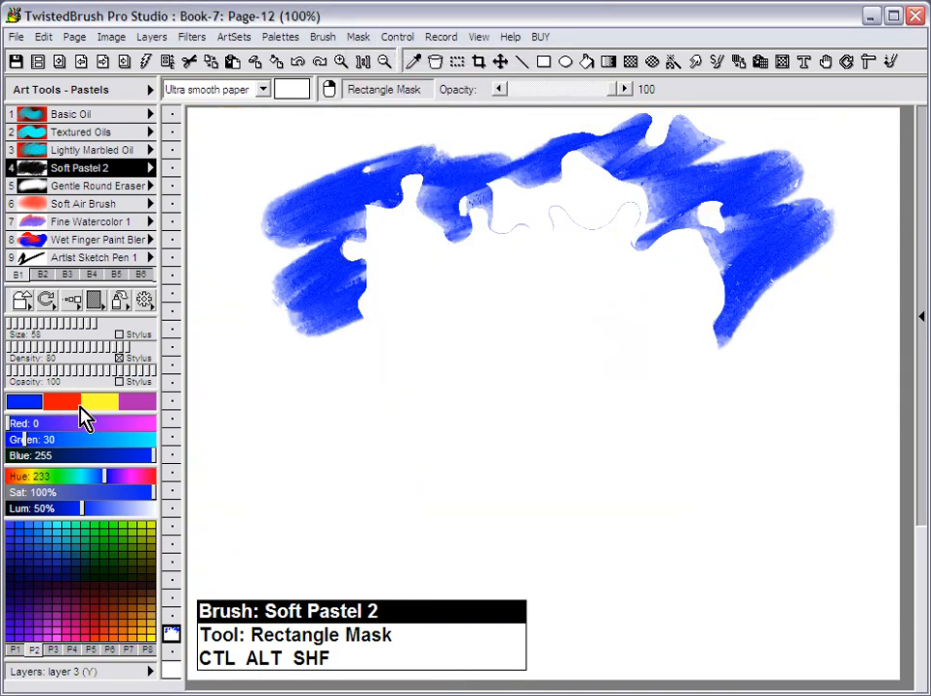
click(96, 406)
mouse_move(338, 316)
mouse_down()
mouse_move(567, 296)
mouse_move(416, 468)
mouse_up()
Step: Paint purple pastel strokes over the yellow ones and enable the mask again
click(148, 402)
mouse_move(478, 334)
mouse_down()
mouse_move(415, 363)
mouse_move(518, 415)
mouse_up()
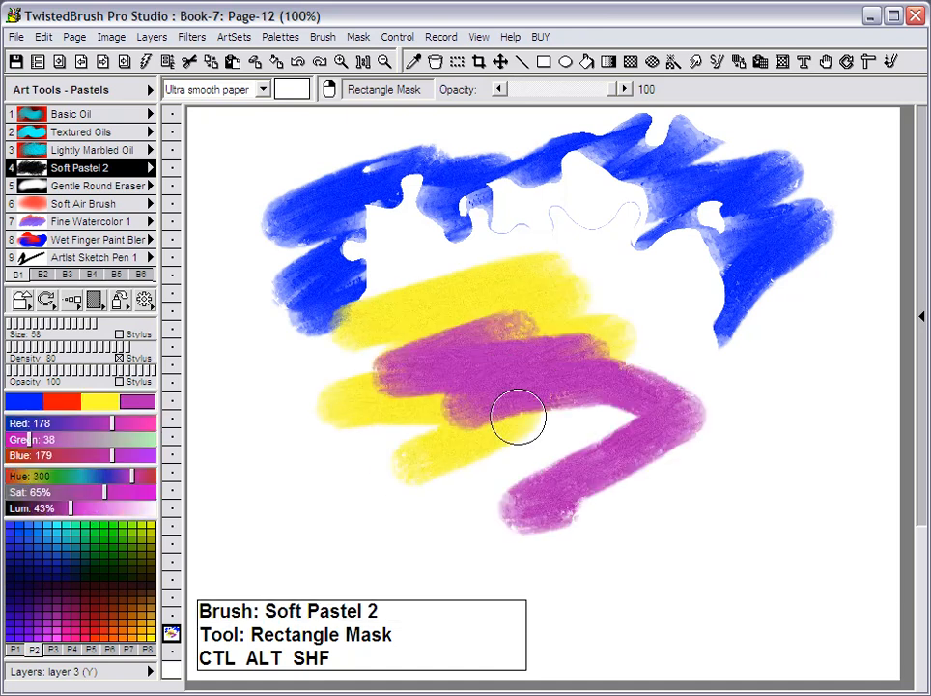
click(360, 37)
click(372, 56)
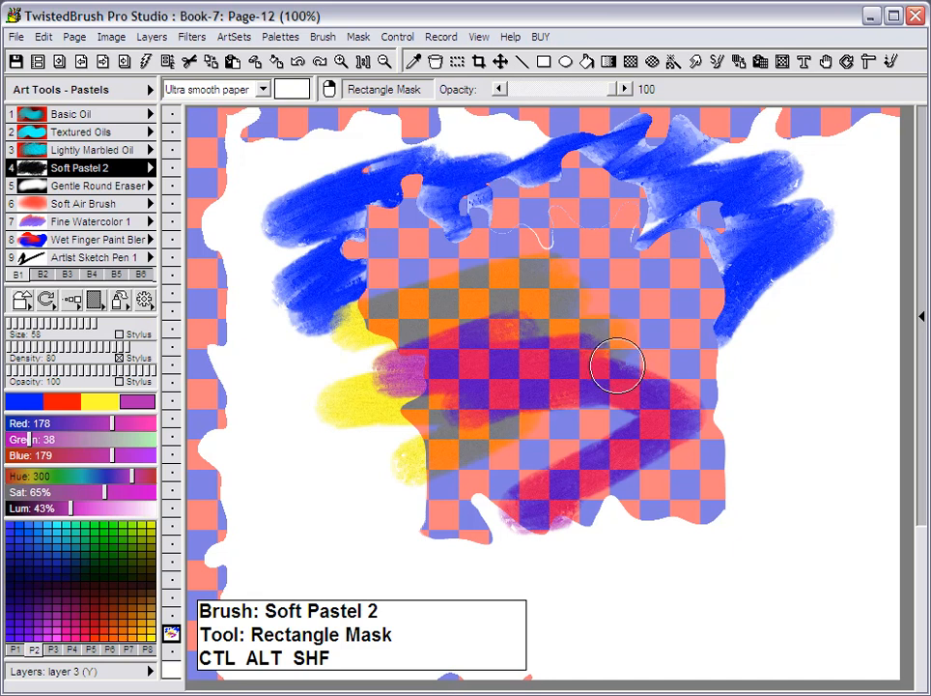
Step: Paint purple Soft Pastel 2 strokes across the lower right edge of the central masked area
mouse_move(692, 360)
mouse_down()
mouse_move(596, 524)
mouse_move(751, 384)
mouse_move(801, 374)
mouse_move(759, 425)
mouse_move(776, 457)
mouse_move(735, 508)
mouse_move(683, 545)
mouse_move(707, 478)
mouse_up()
drag(787, 430, 647, 530)
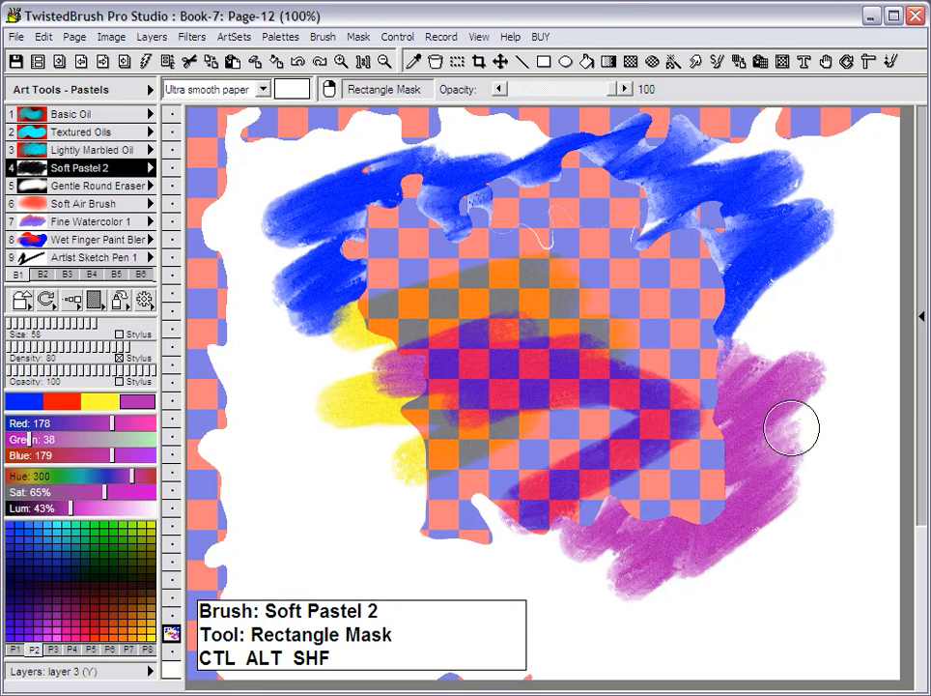
click(360, 38)
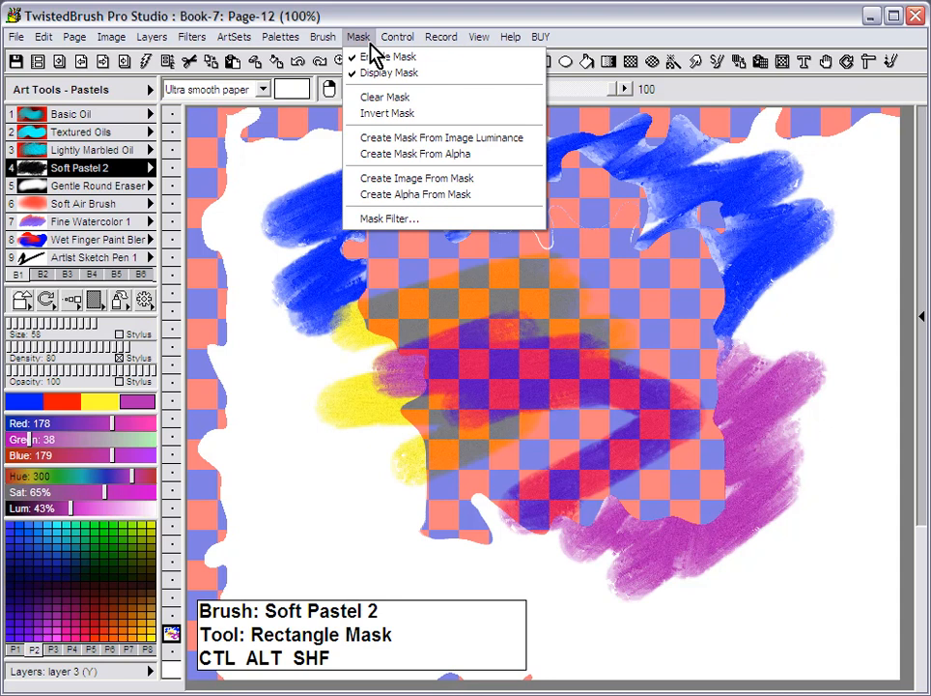
click(370, 25)
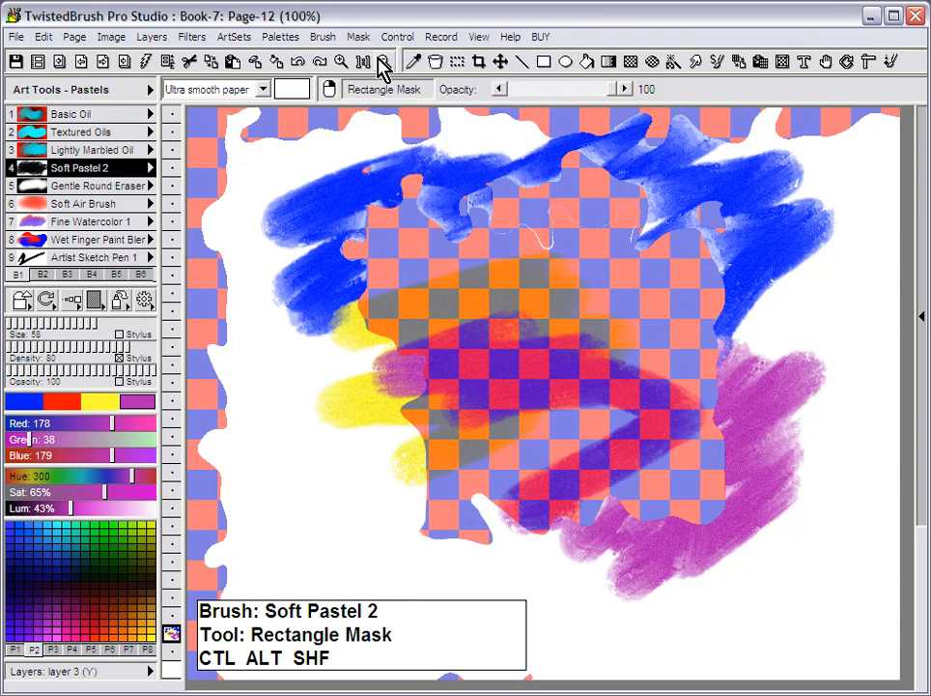
Step: Start over on a new blank page and select layer 3
click(17, 37)
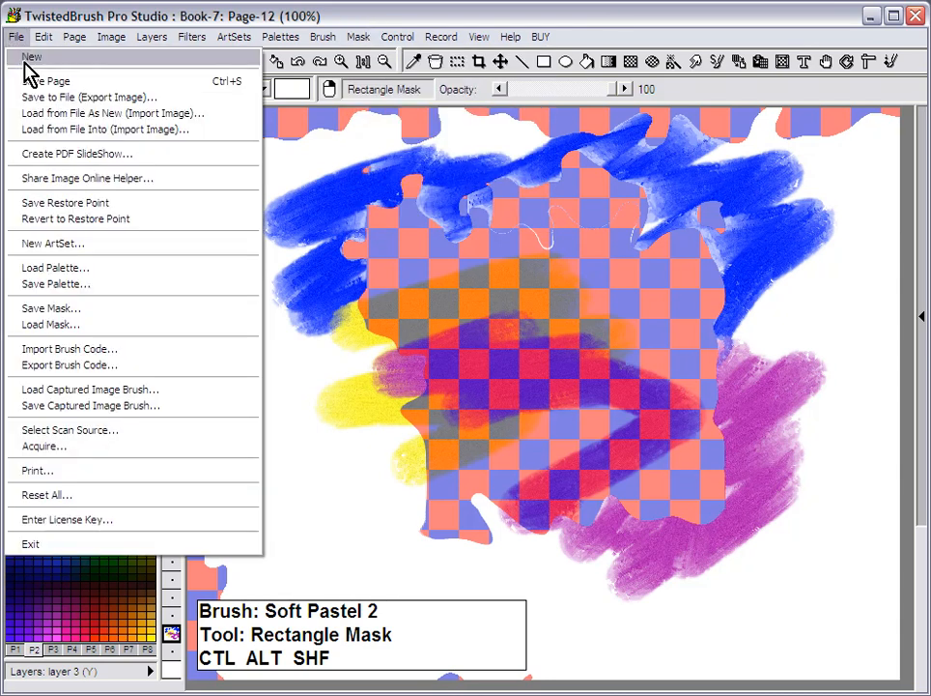
click(29, 56)
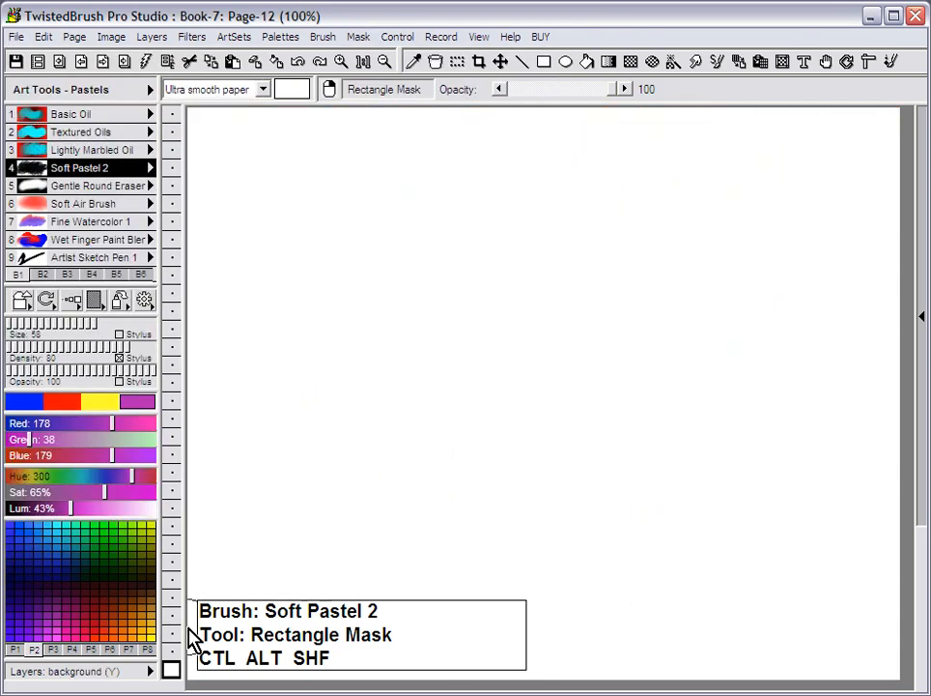
click(174, 634)
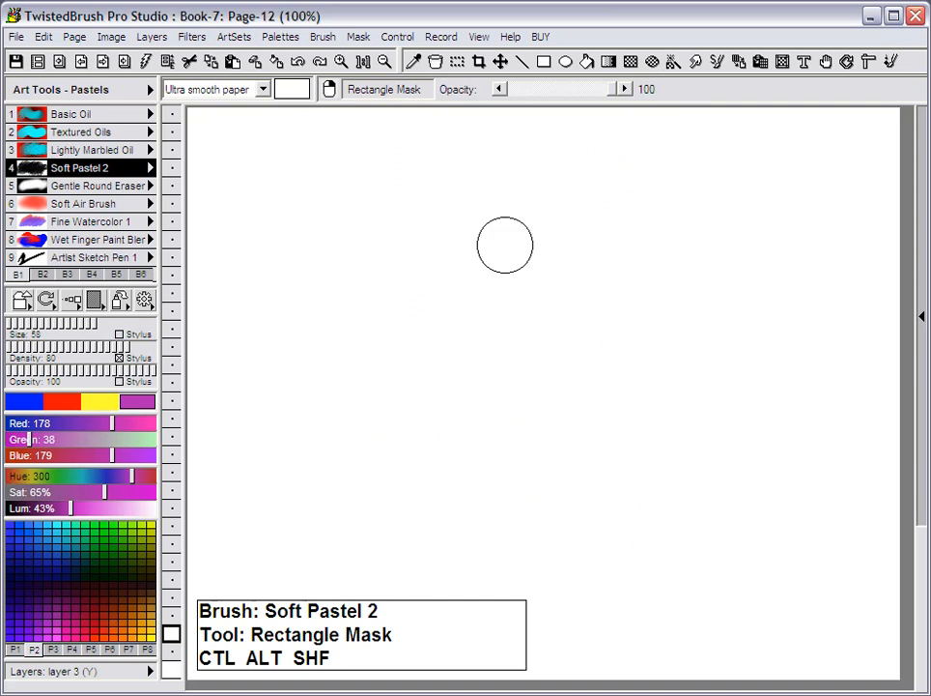
Step: Draw a rectangle mask in the upper middle of the page and cut an ellipse out of its centre with opacity 0
drag(471, 213, 670, 378)
click(652, 61)
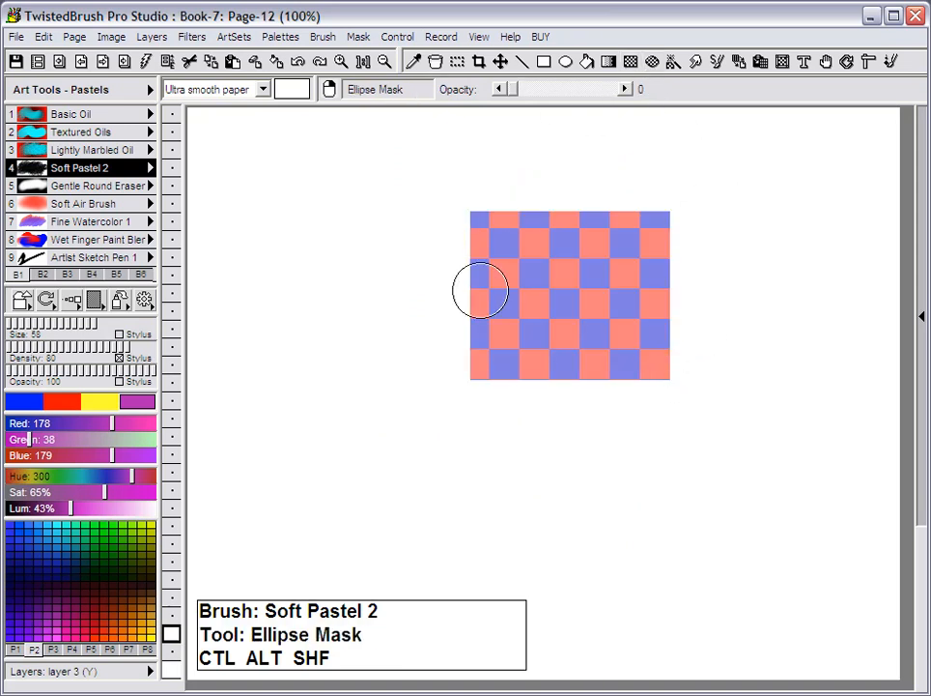
drag(547, 261, 618, 335)
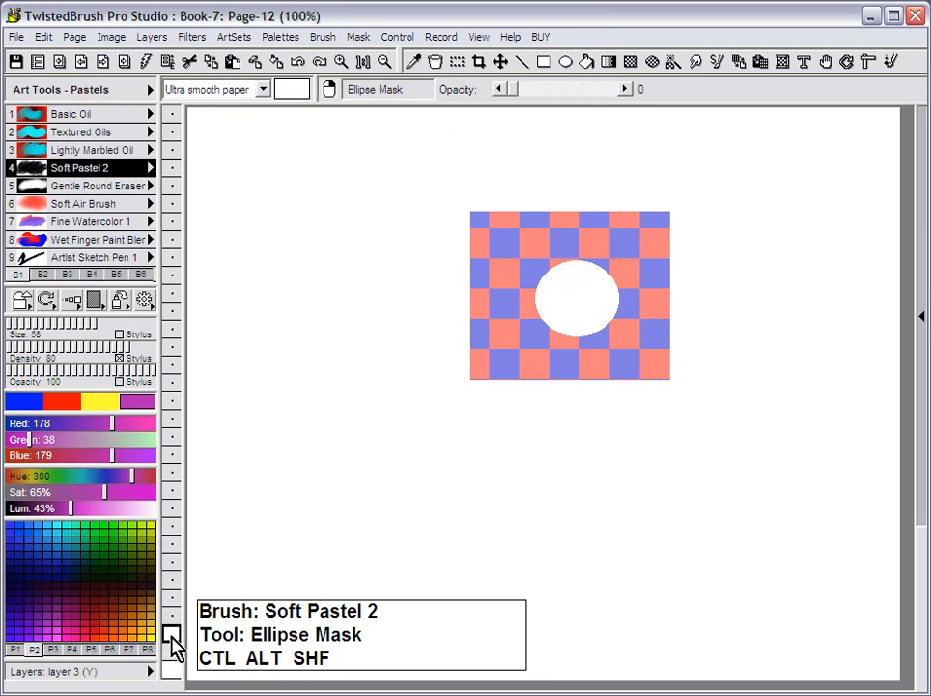
Step: Create an image from the mask on layer 3 and turn off the mask display
click(358, 37)
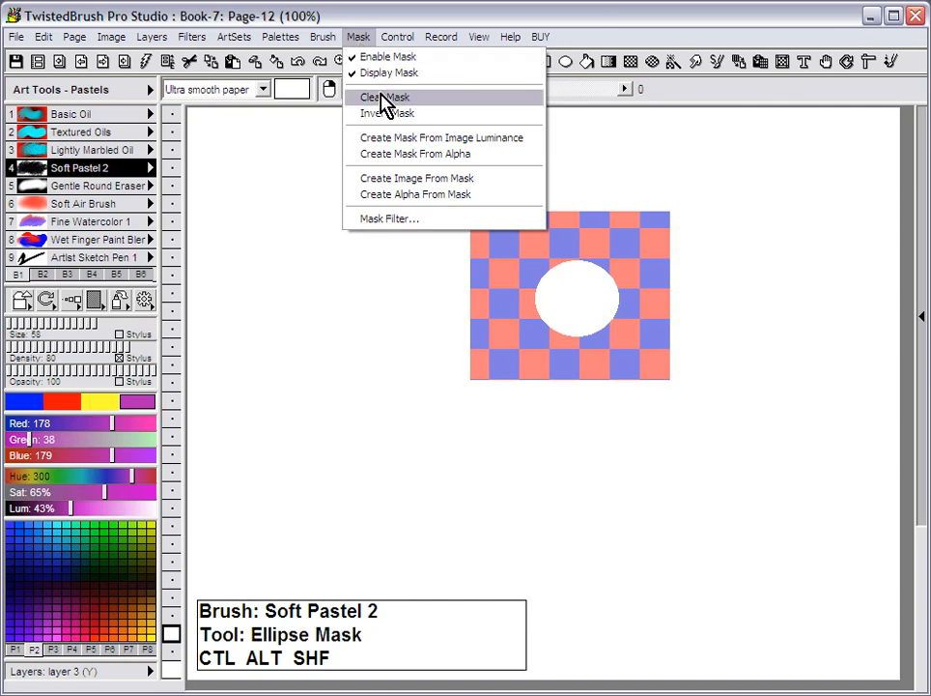
click(465, 181)
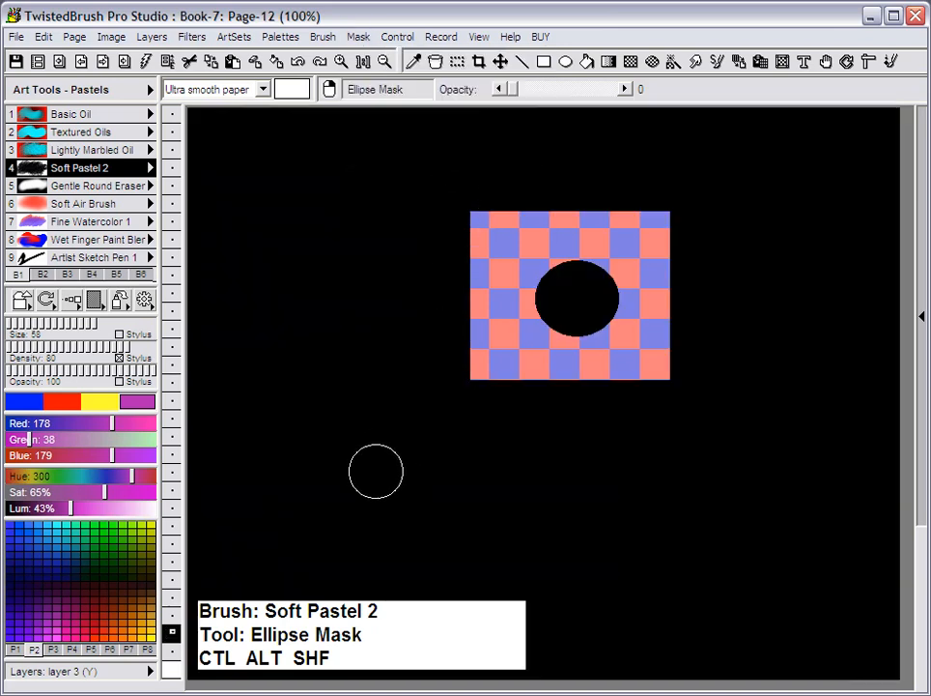
click(359, 40)
click(376, 73)
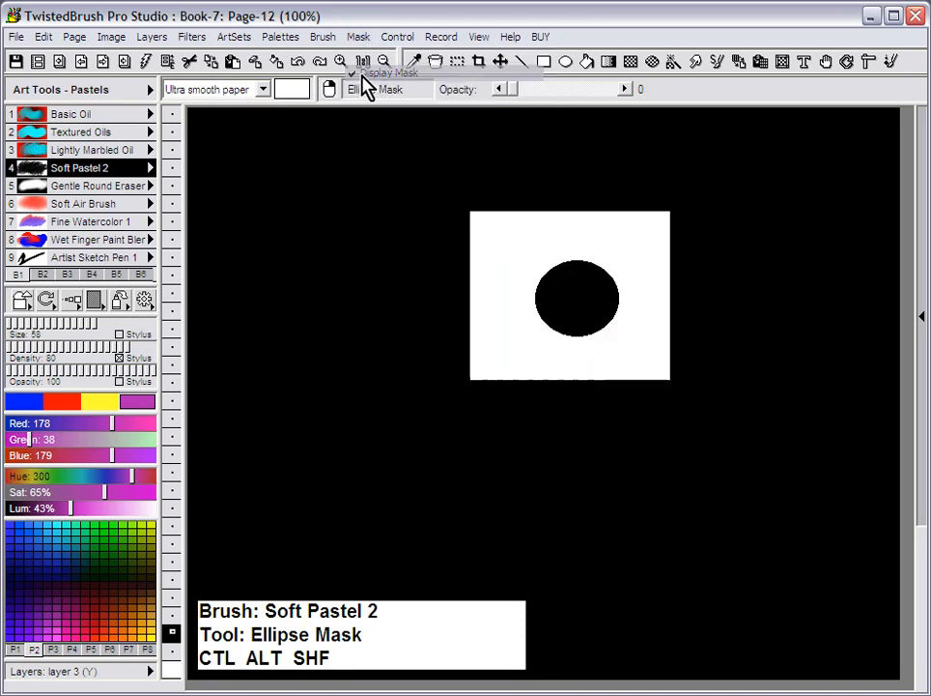
Step: Hide layer 3 and paint purple pastel strokes on layer 2 across the lower left corner of the undisplayed mask
click(173, 636)
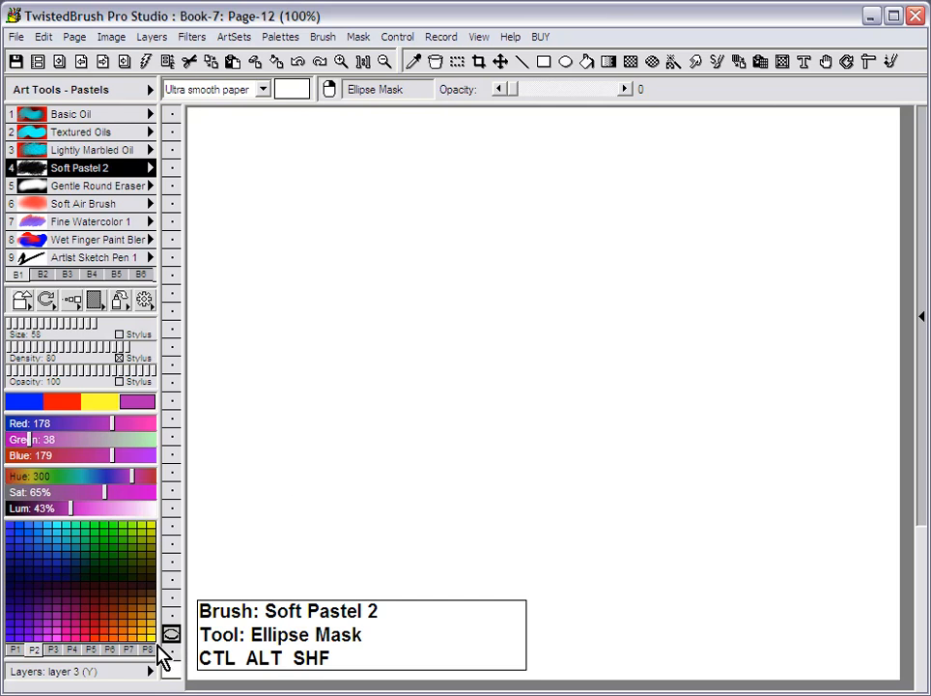
mouse_move(378, 425)
mouse_down()
mouse_move(555, 422)
mouse_move(573, 432)
mouse_move(542, 479)
mouse_move(686, 469)
mouse_up()
Step: Clear the mask
click(357, 39)
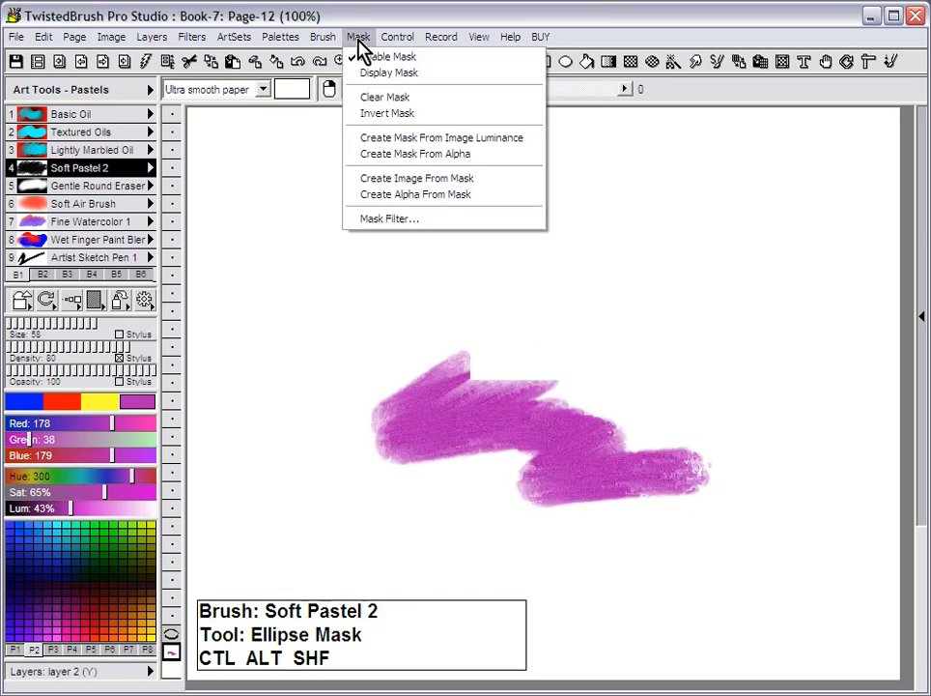
mouse_move(397, 38)
mouse_move(359, 39)
click(380, 96)
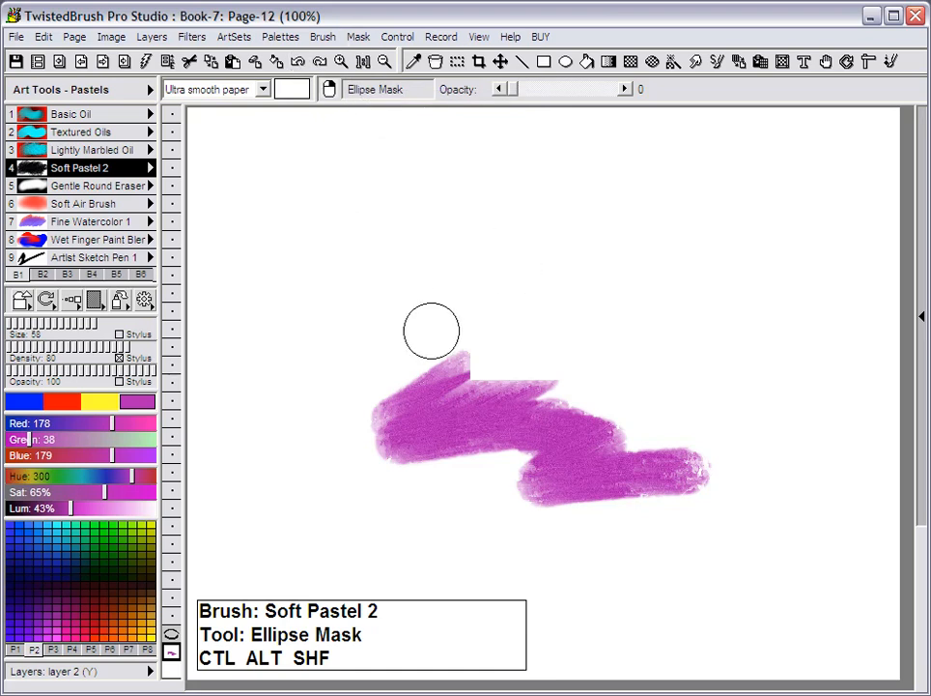
Step: Undo the last purple stroke and paint new purple pastel strokes across the middle of the page on layer 2
click(301, 60)
mouse_move(555, 292)
mouse_down()
mouse_move(474, 334)
mouse_move(504, 359)
mouse_move(526, 490)
mouse_move(419, 183)
mouse_up()
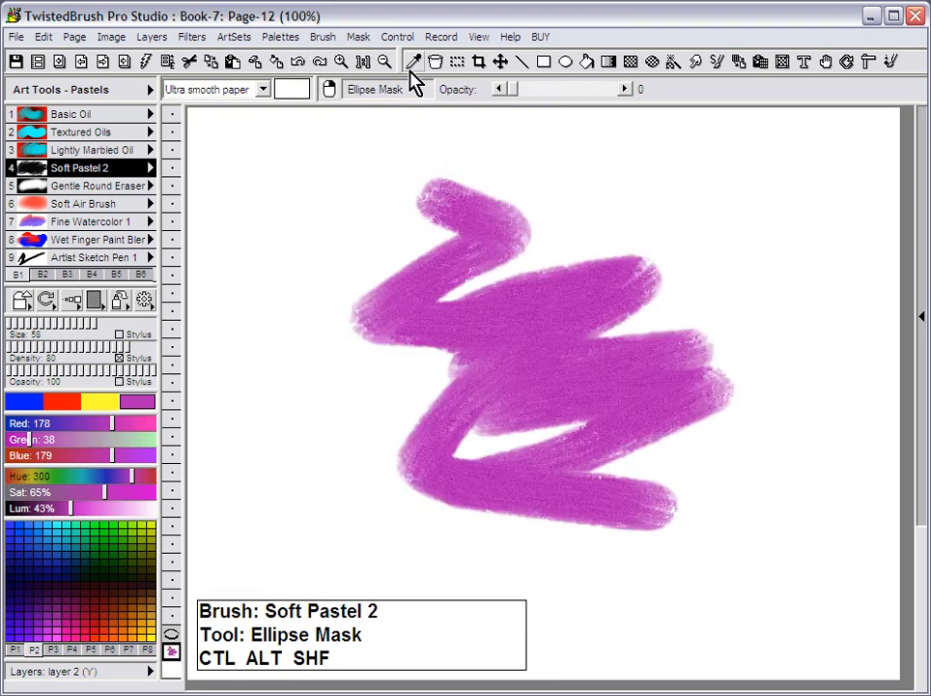
Step: Clear the mask once more, then select layer 3 and make it visible
click(358, 37)
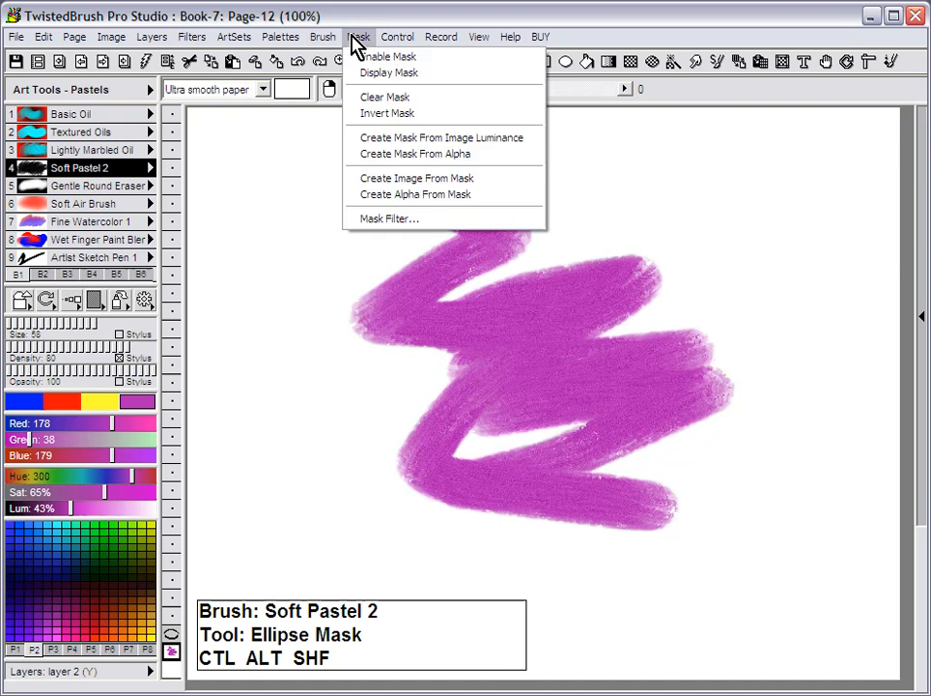
click(388, 98)
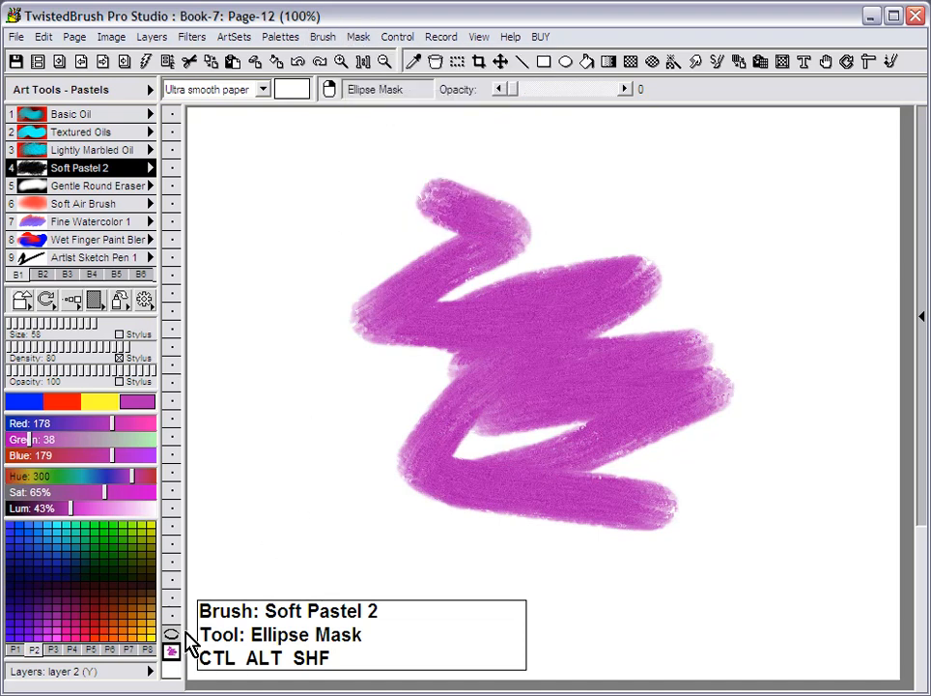
click(167, 635)
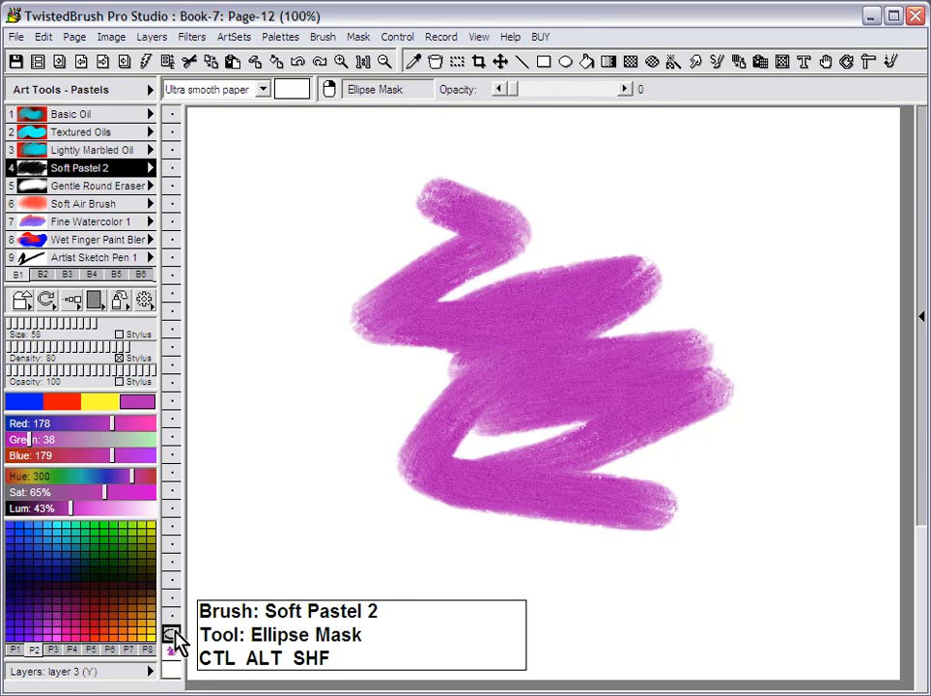
click(173, 638)
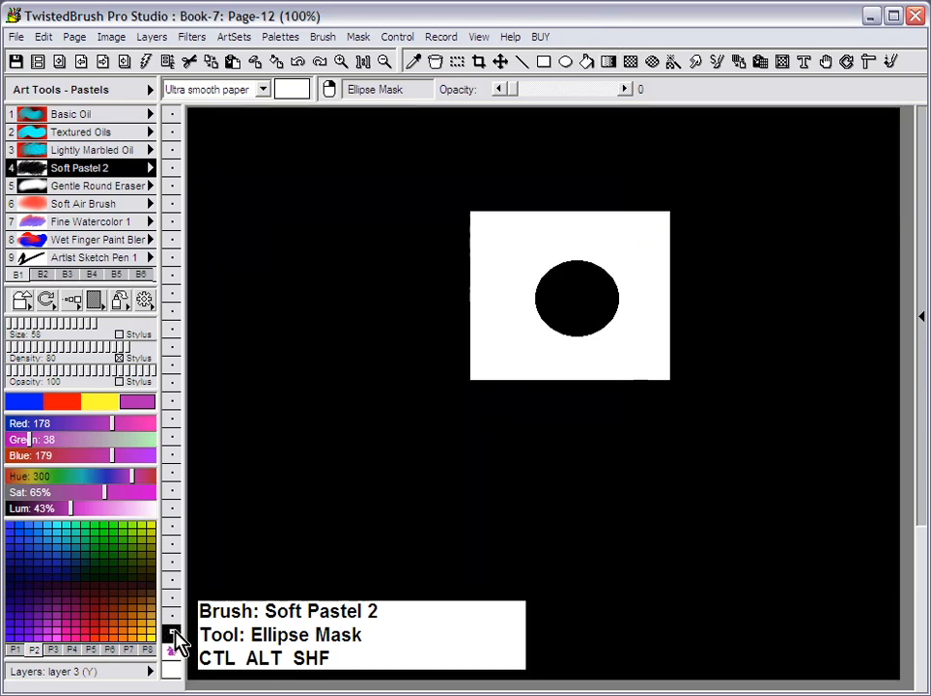
Step: Create a mask from the luminance of the image on layer 3
click(360, 38)
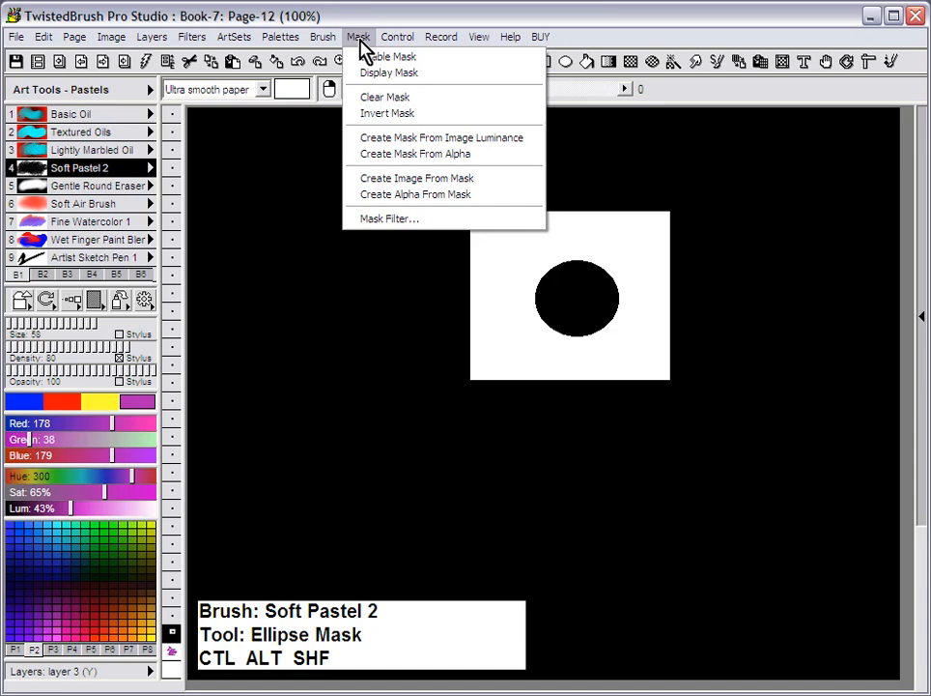
click(500, 139)
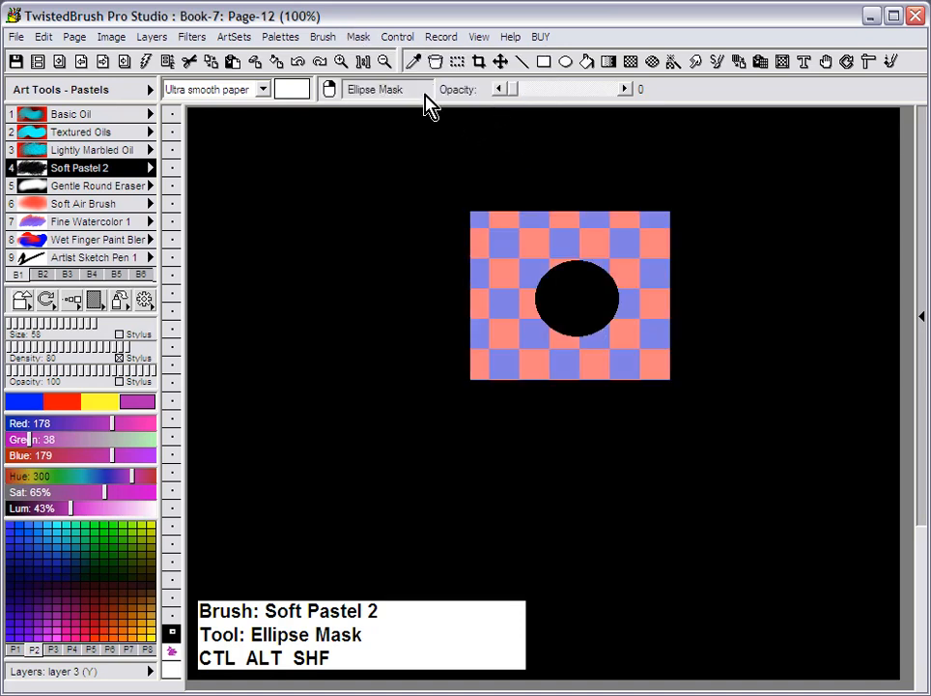
click(359, 39)
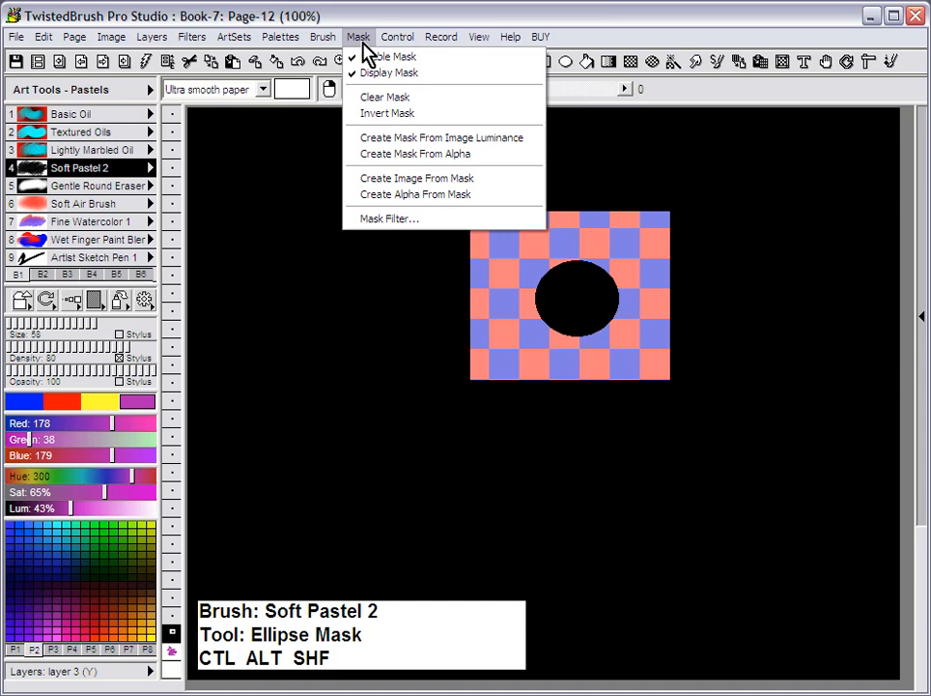
click(363, 39)
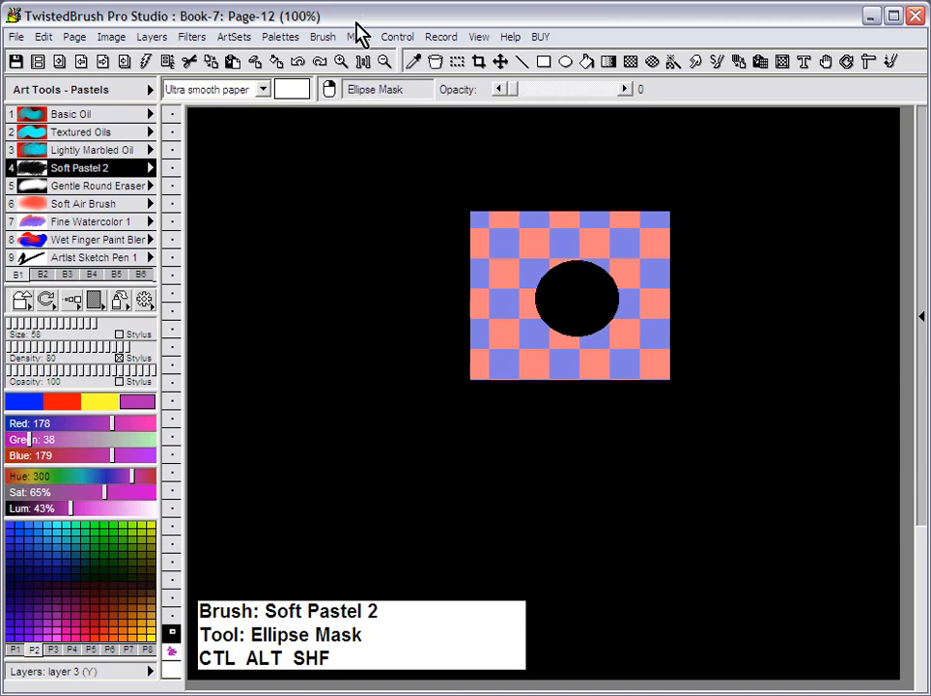
Step: Hide layer 3 and paint purple pastel strokes on layer 5 across the rectangular mask and to its right
click(171, 637)
click(171, 598)
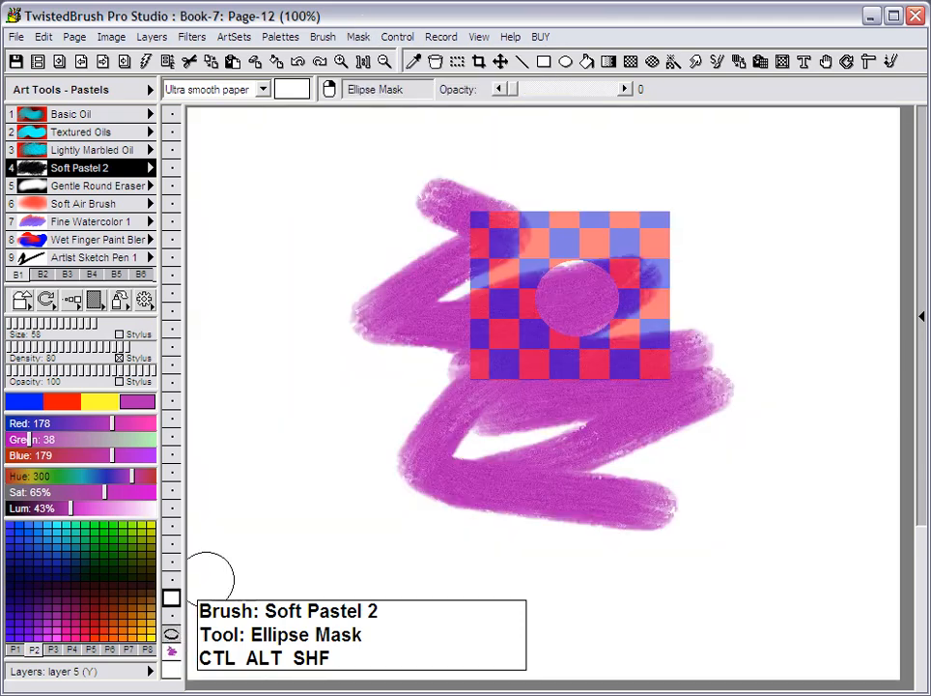
mouse_move(541, 208)
mouse_down()
mouse_move(714, 200)
mouse_move(596, 243)
mouse_move(750, 277)
mouse_move(858, 319)
mouse_move(686, 385)
mouse_up()
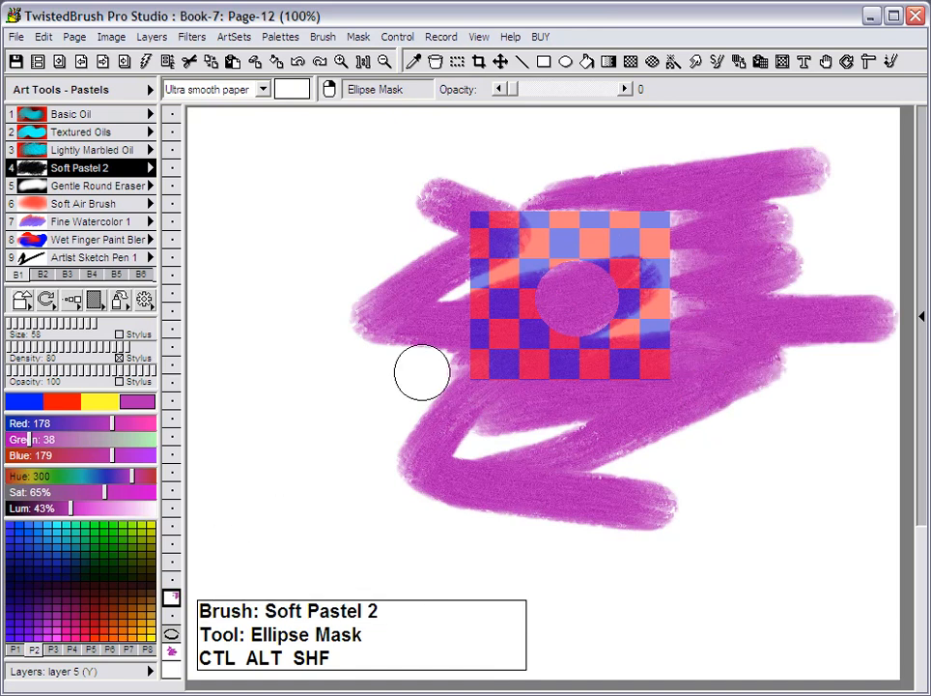